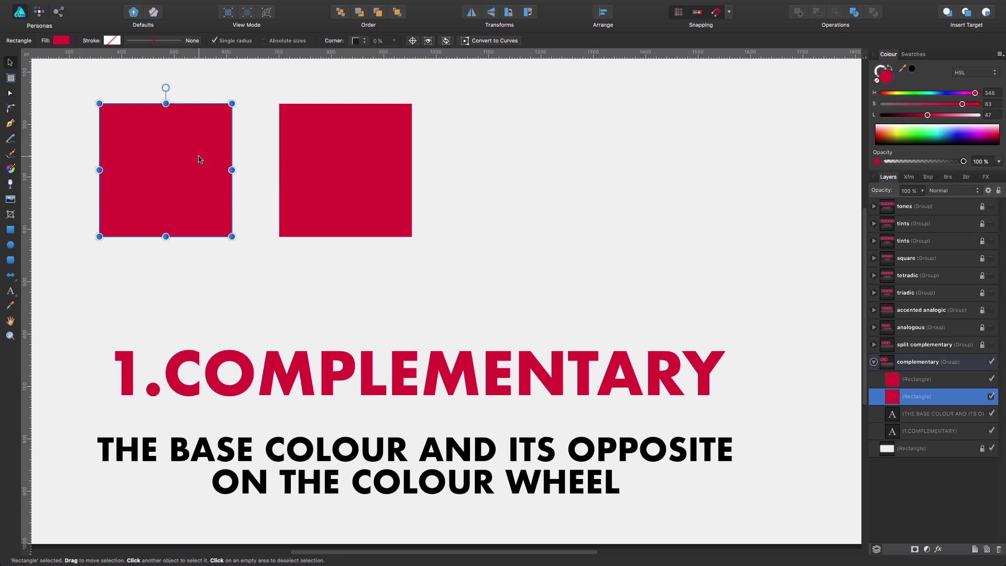
# Step: Select the second red square, float the Colour panel over the canvas and view the available colour chord types
pyautogui.click(343, 153)
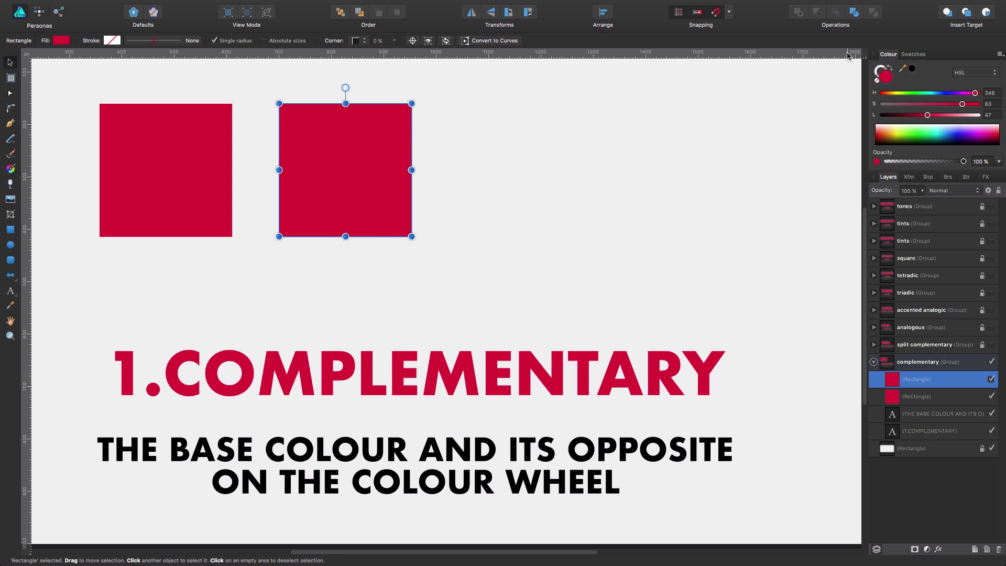
pyautogui.moveTo(888, 54); pyautogui.dragTo(604, 94)
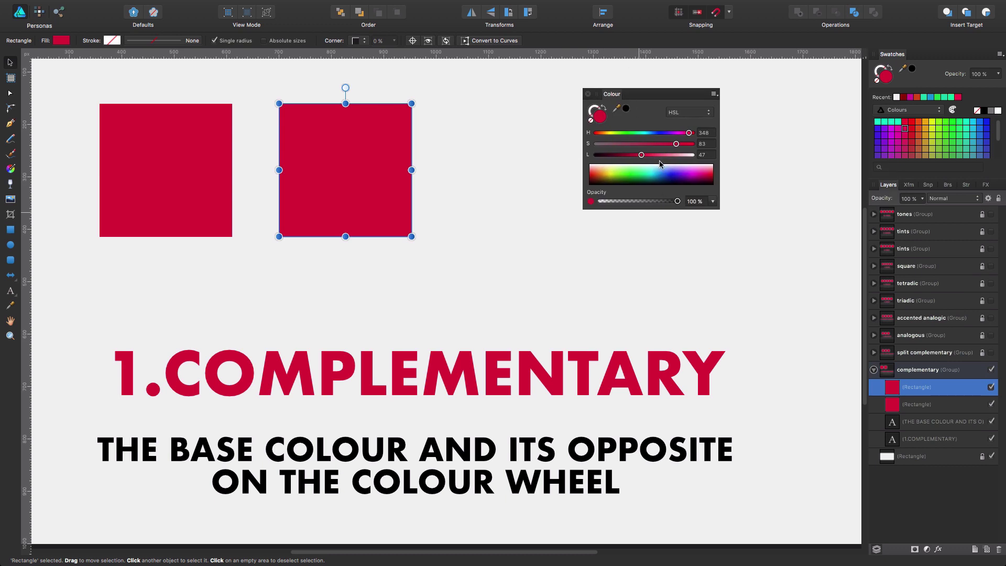
pyautogui.click(714, 94)
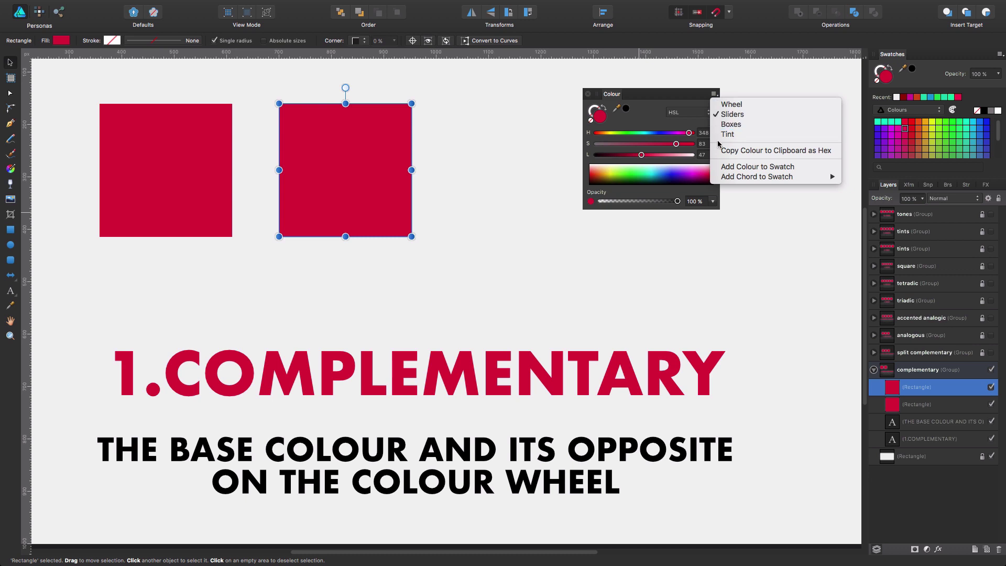
pyautogui.moveTo(728, 177)
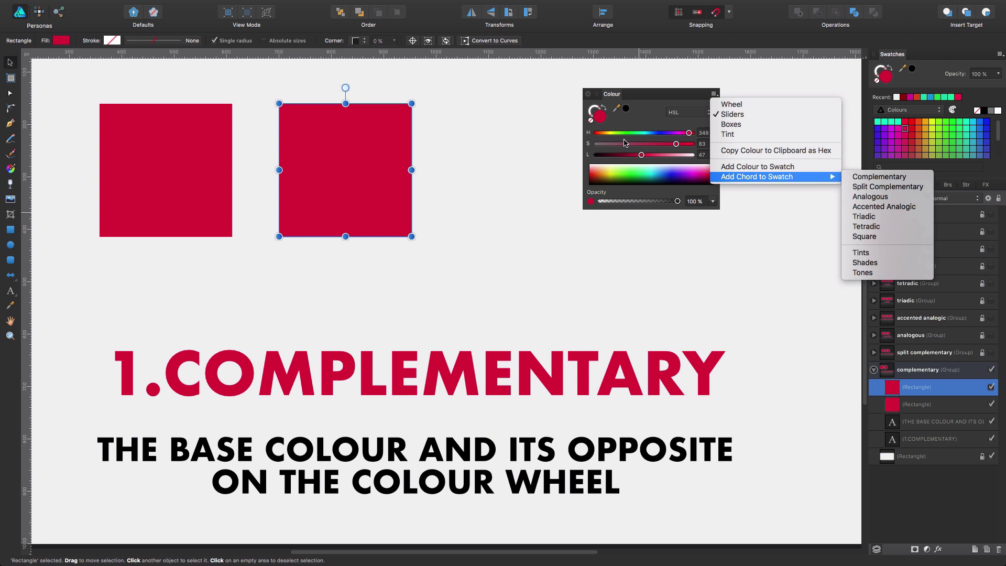
# Step: Inspect the selected square's red fill on the HSL colour wheel
pyautogui.click(604, 119)
pyautogui.doubleClick(603, 118)
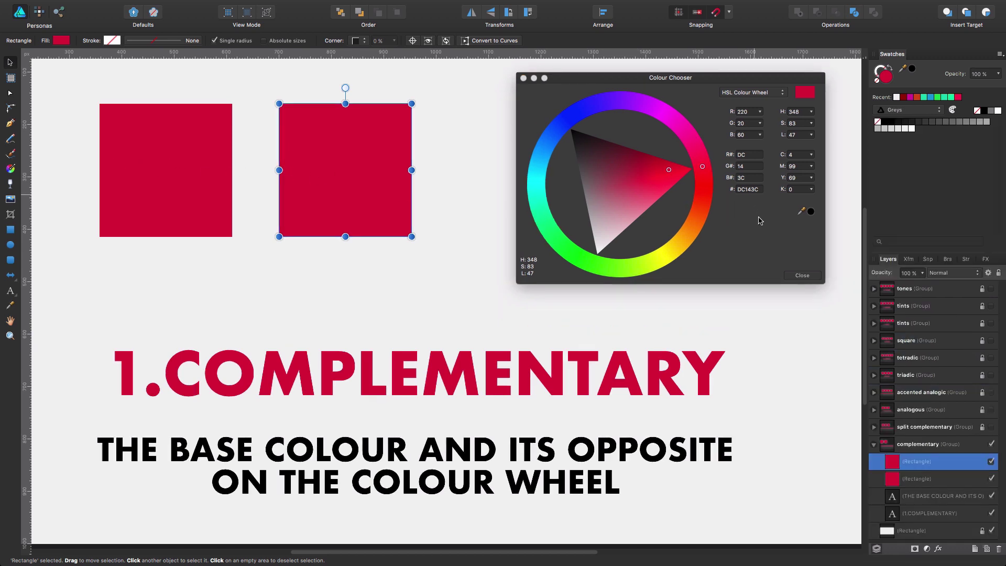
pyautogui.click(802, 275)
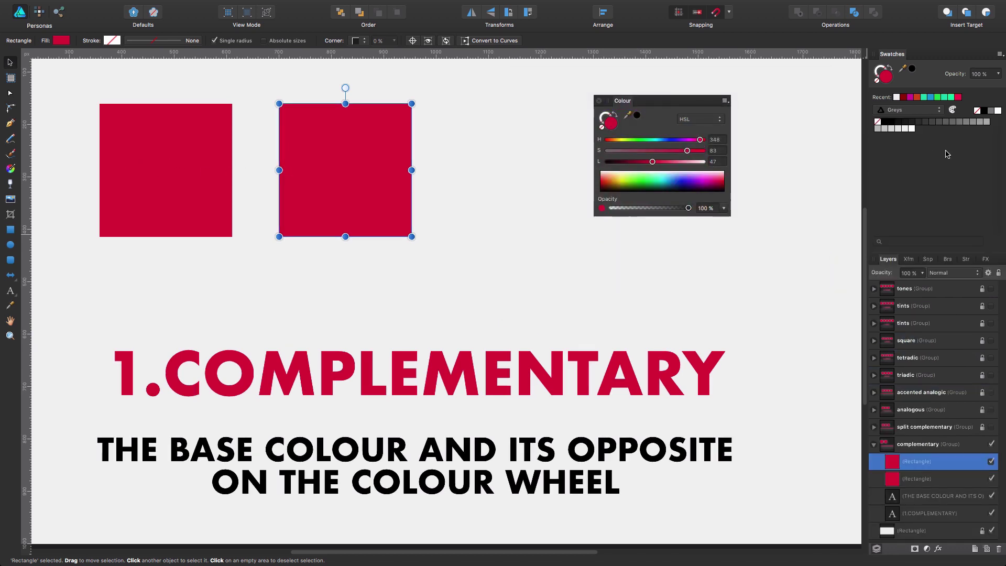
# Step: Create a document palette from the colours used in the document
pyautogui.click(1000, 54)
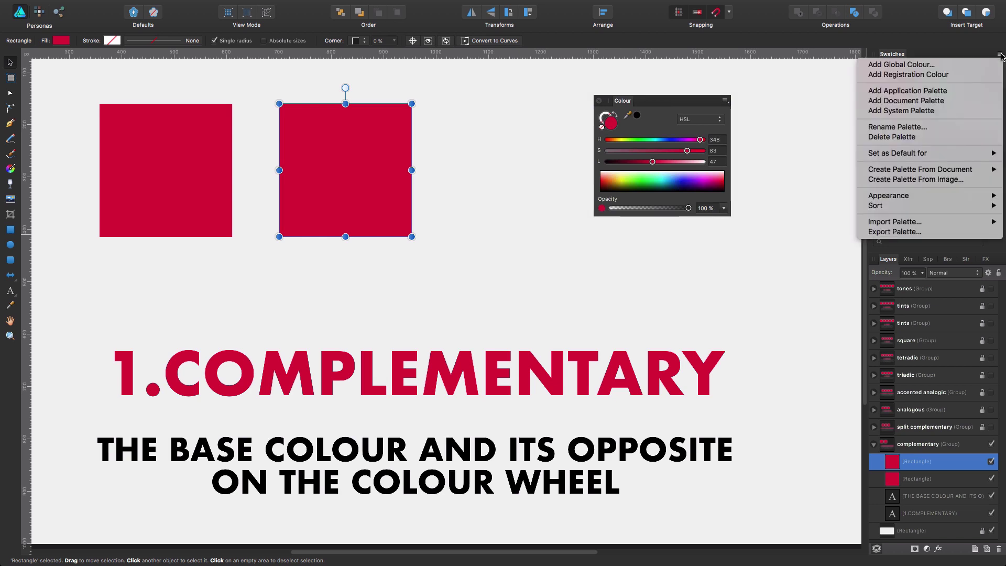
pyautogui.moveTo(908, 172)
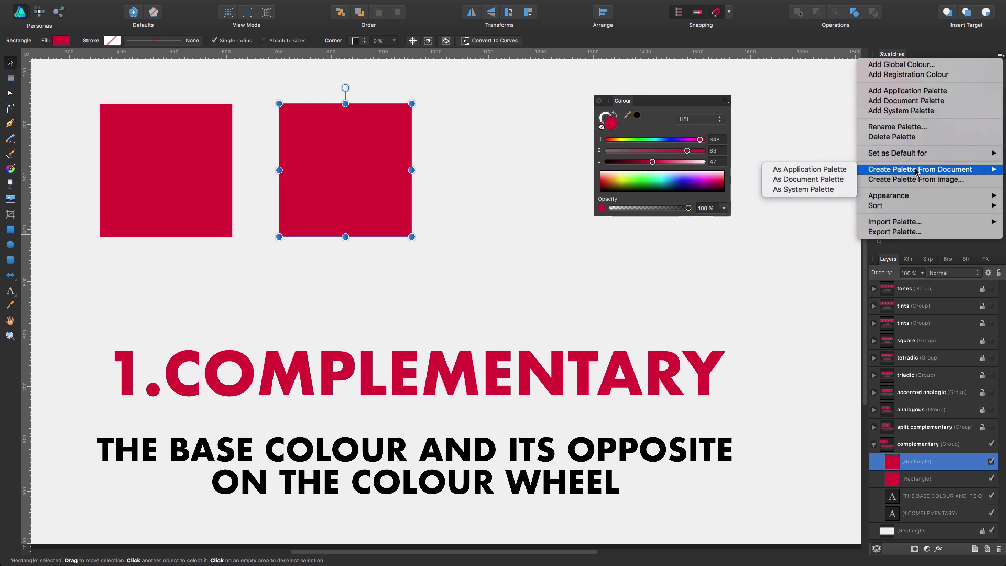
pyautogui.click(824, 181)
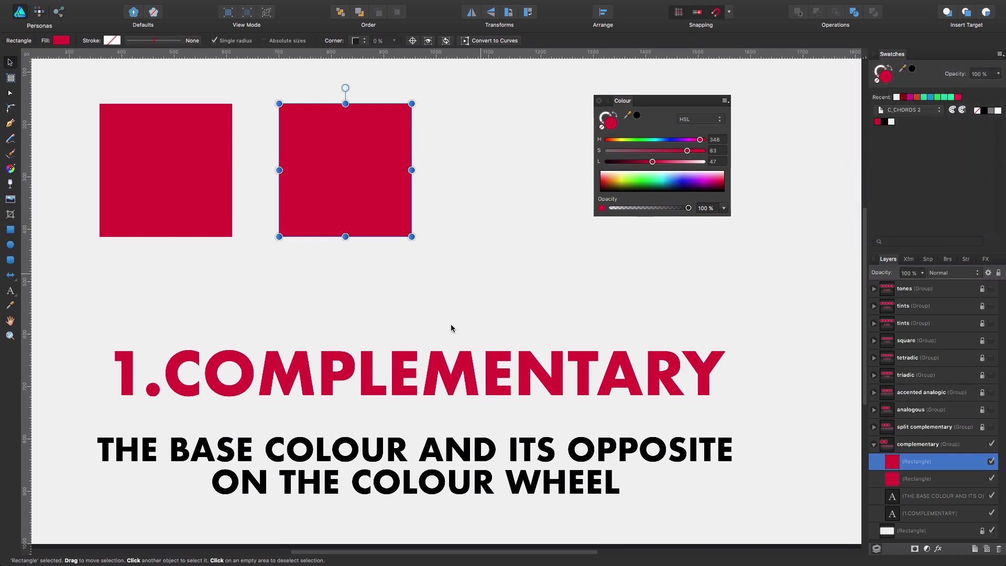
# Step: Delete the white, black and red fills from the C_CHORDS 2 palette
pyautogui.rightClick(891, 122)
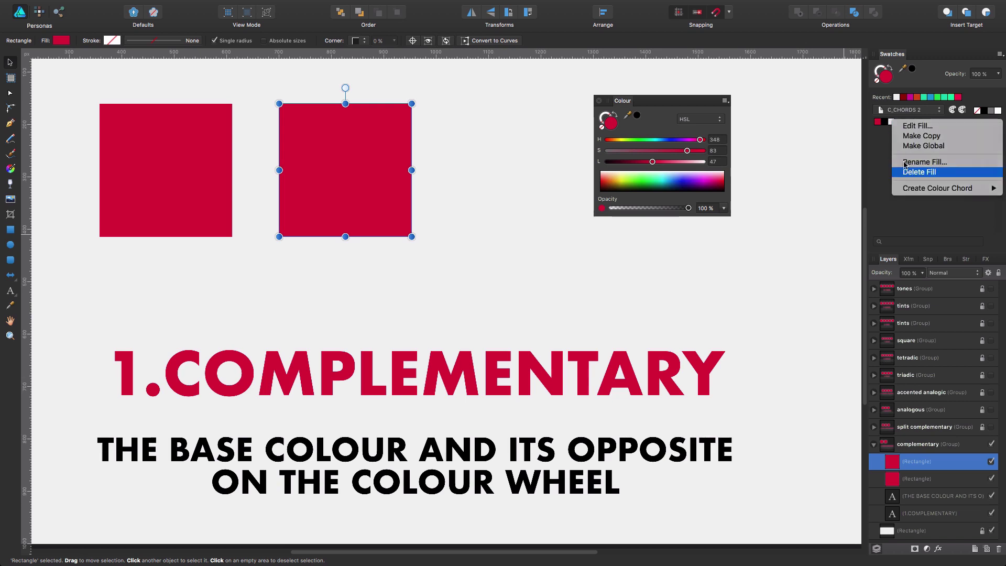
pyautogui.click(921, 172)
pyautogui.click(582, 189)
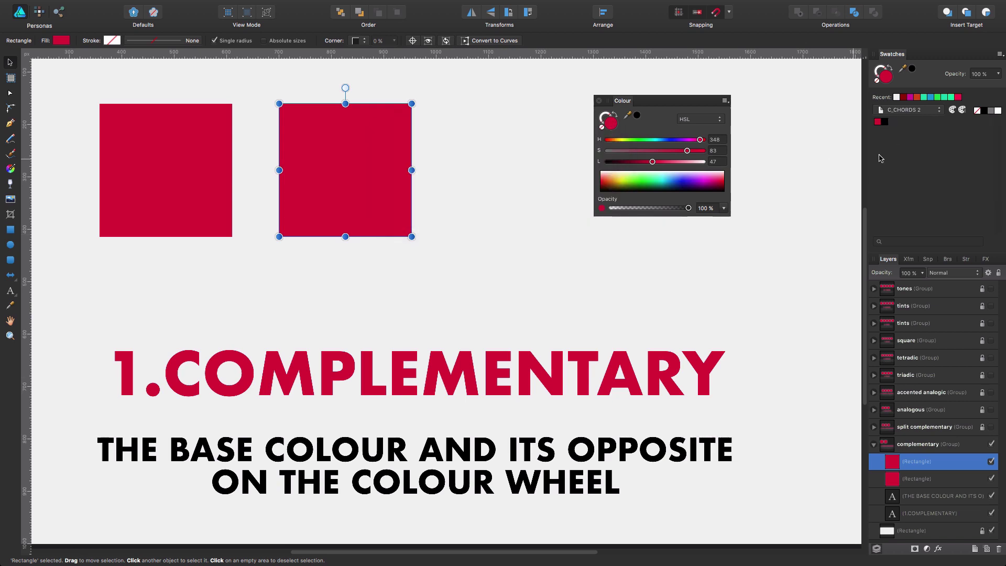
pyautogui.rightClick(885, 123)
pyautogui.click(897, 173)
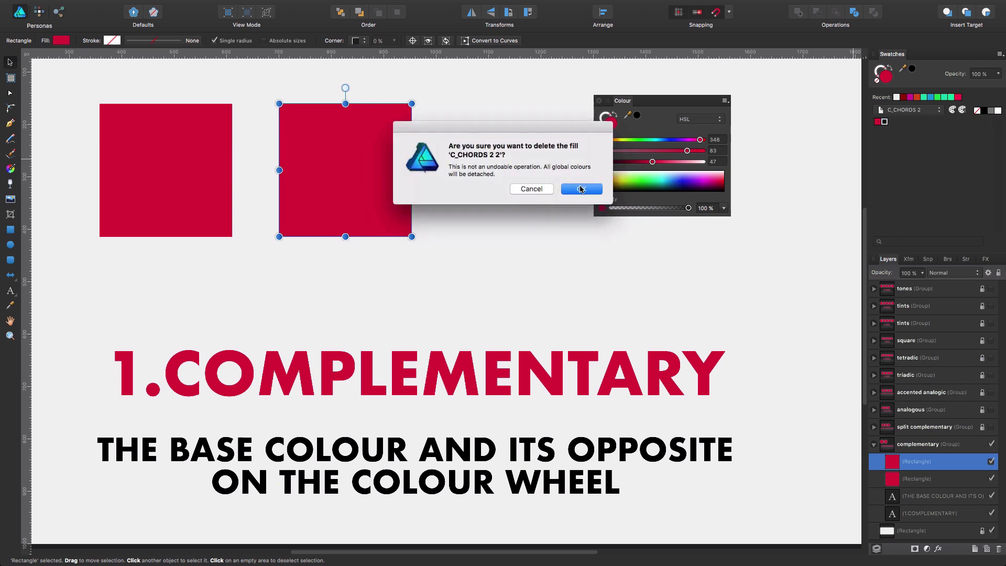
pyautogui.click(582, 190)
pyautogui.rightClick(878, 122)
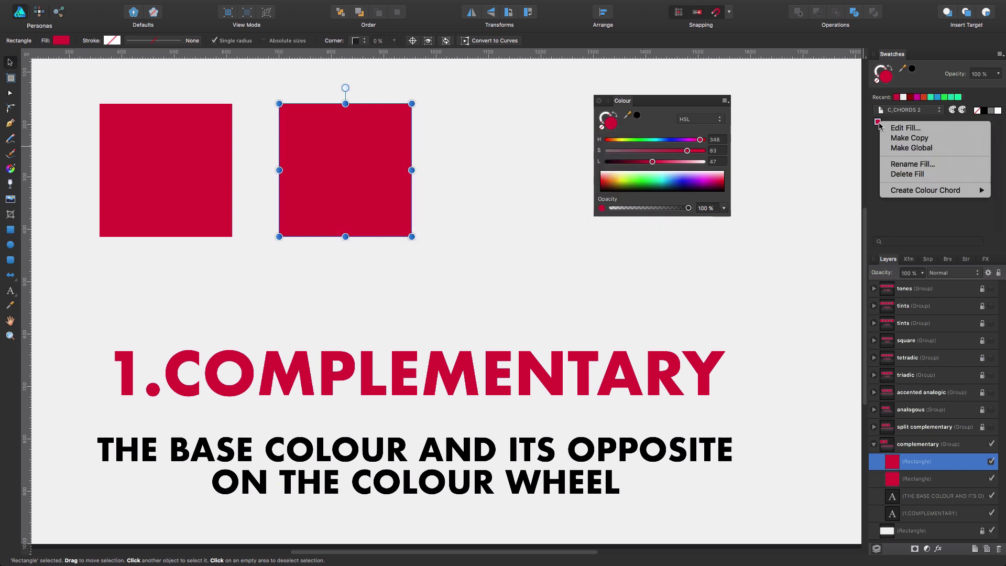
pyautogui.click(907, 174)
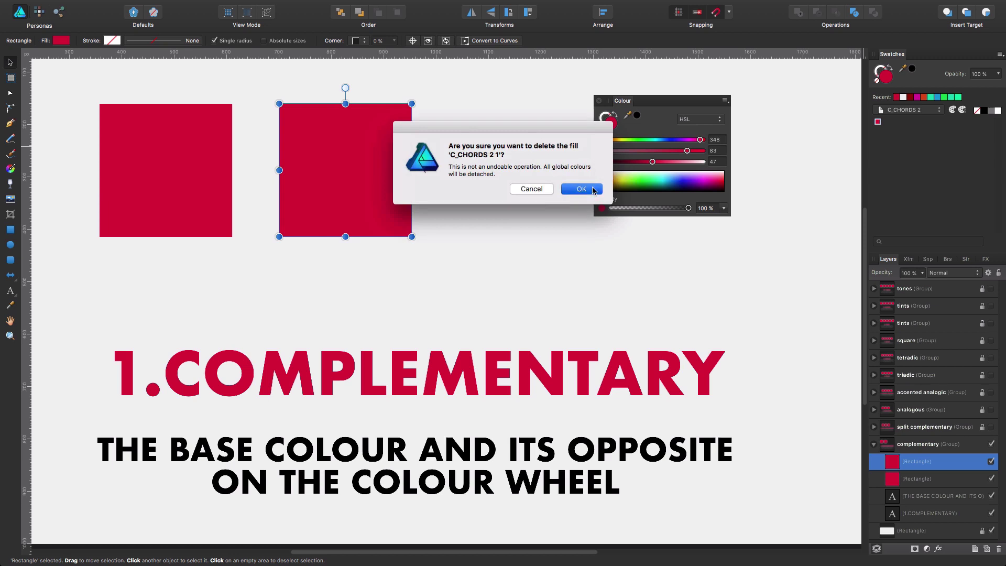
pyautogui.click(581, 189)
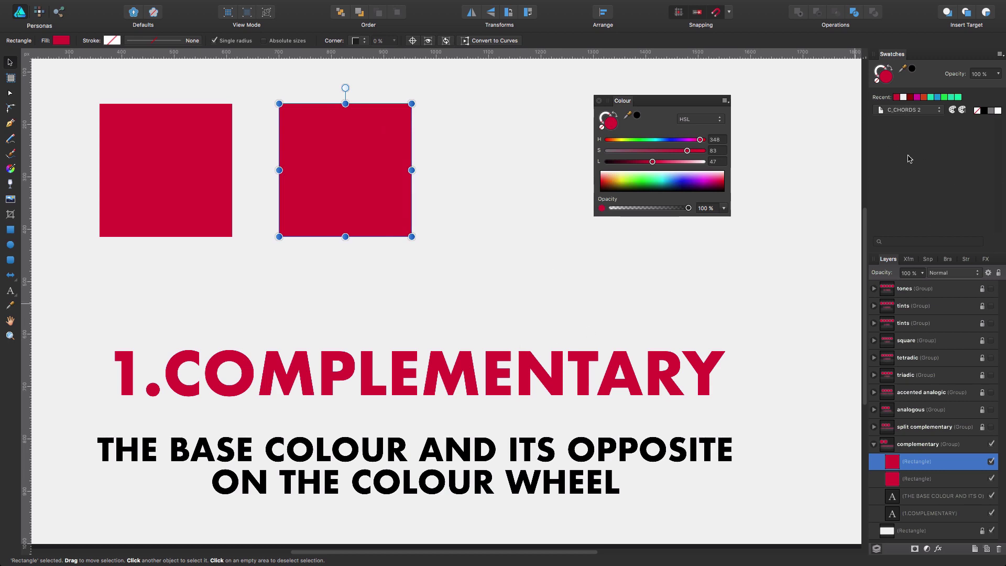
# Step: Add the red's Complementary chord to the swatches and fill the second square with the turquoise-green complementary colour
pyautogui.click(725, 102)
pyautogui.moveTo(746, 184)
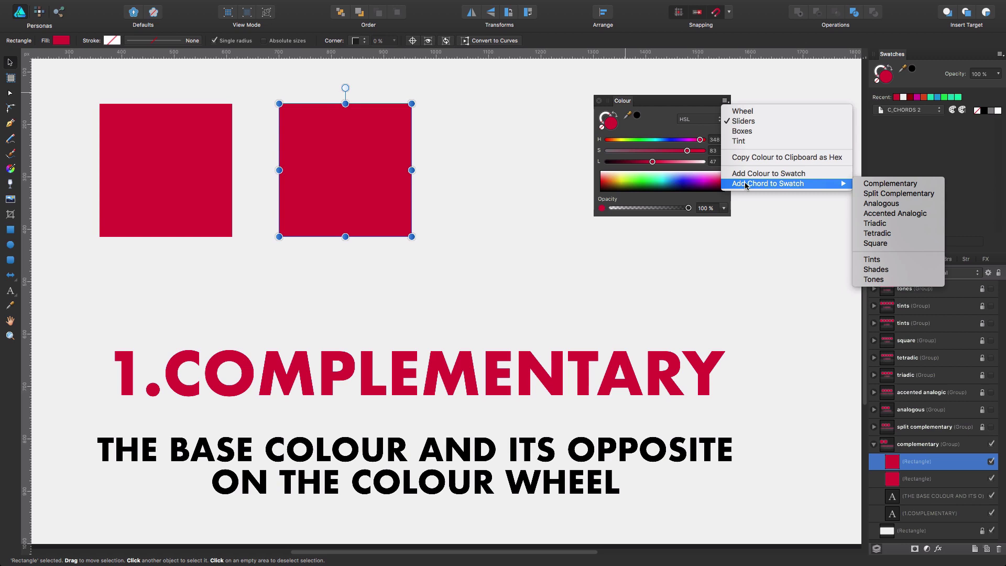
pyautogui.click(885, 188)
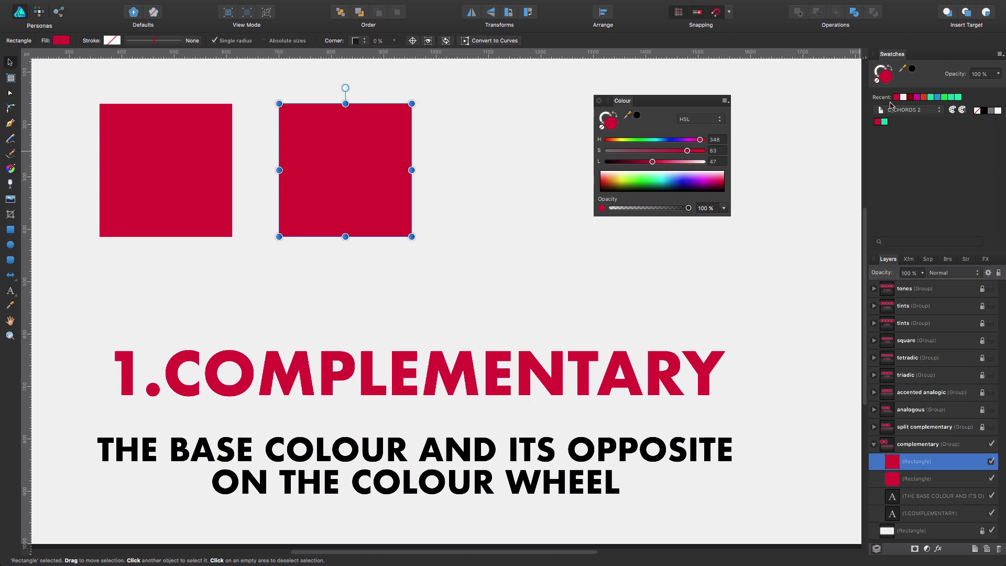
pyautogui.doubleClick(612, 126)
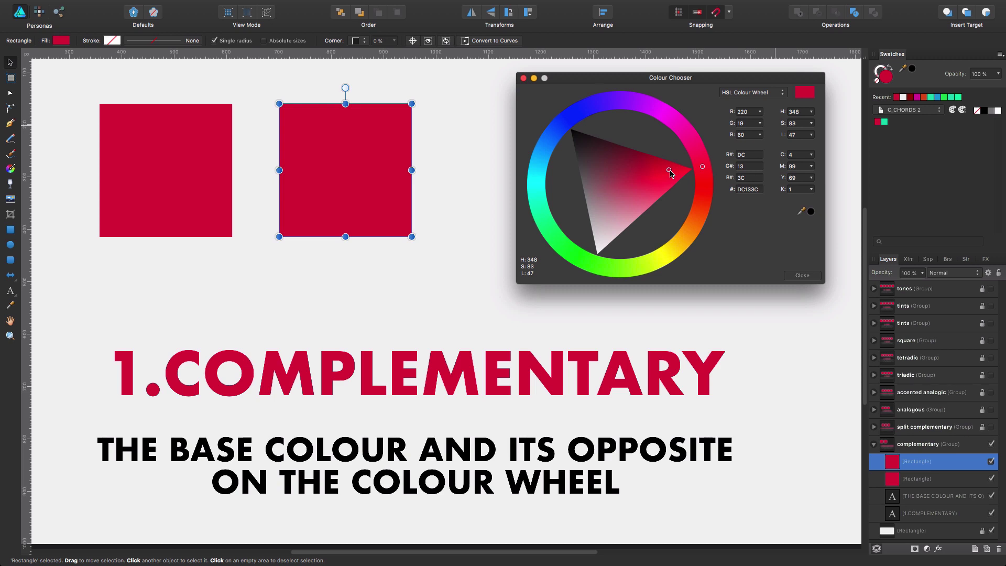
pyautogui.click(885, 123)
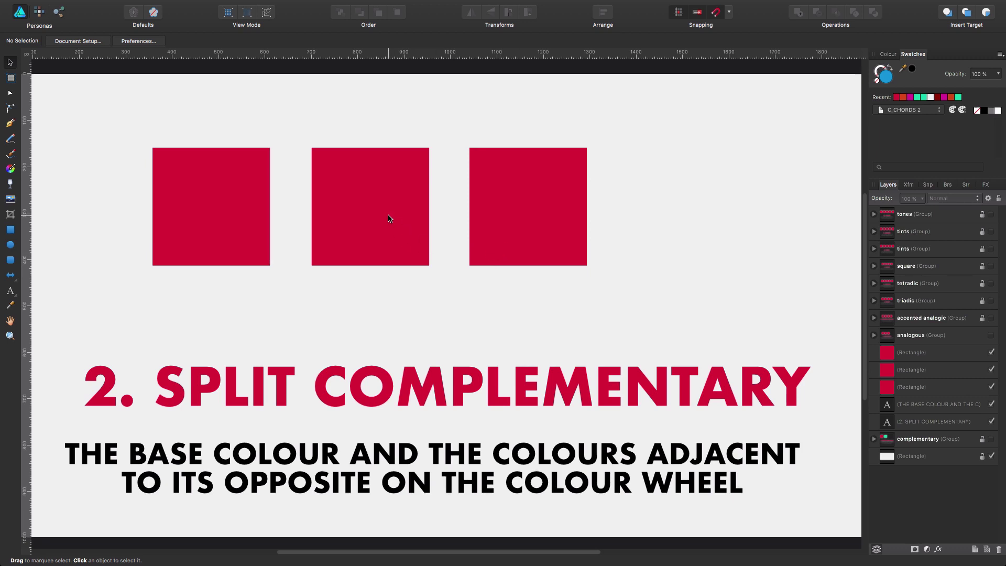
# Step: Add a Split Complementary chord based on the first square's red to the C_CHORDS 2 swatches
pyautogui.click(237, 210)
pyautogui.press('a')
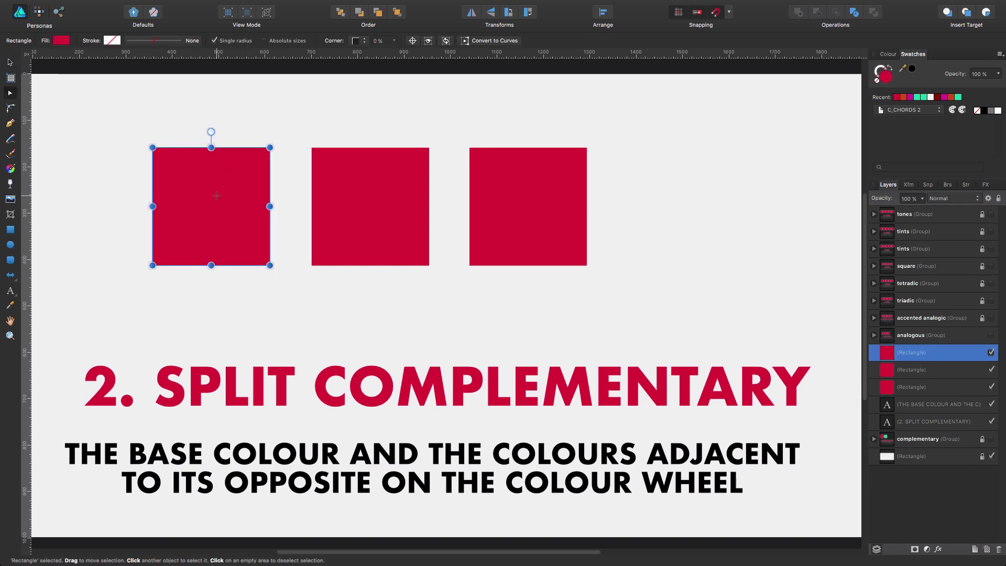
pyautogui.click(888, 55)
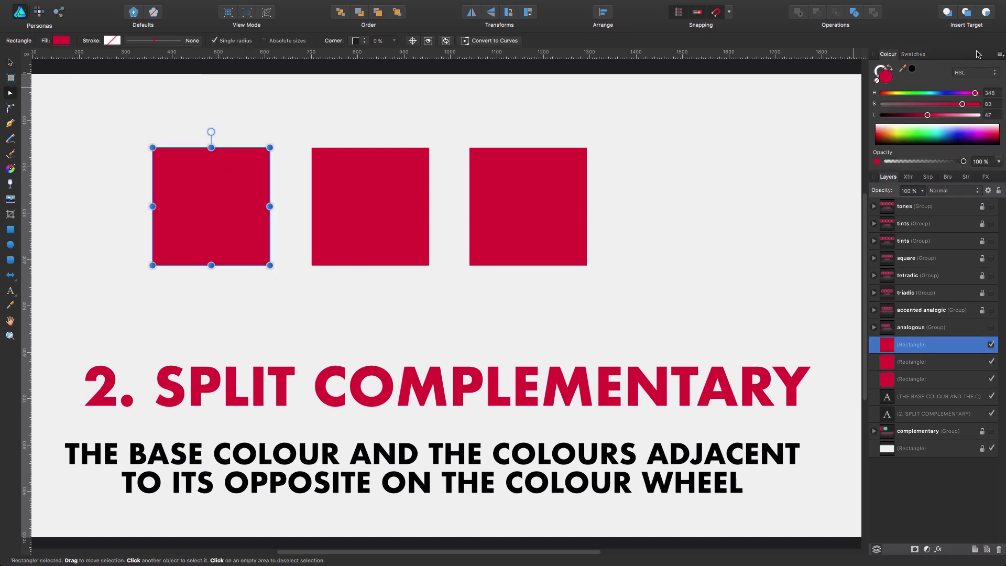
pyautogui.click(999, 54)
pyautogui.moveTo(963, 138)
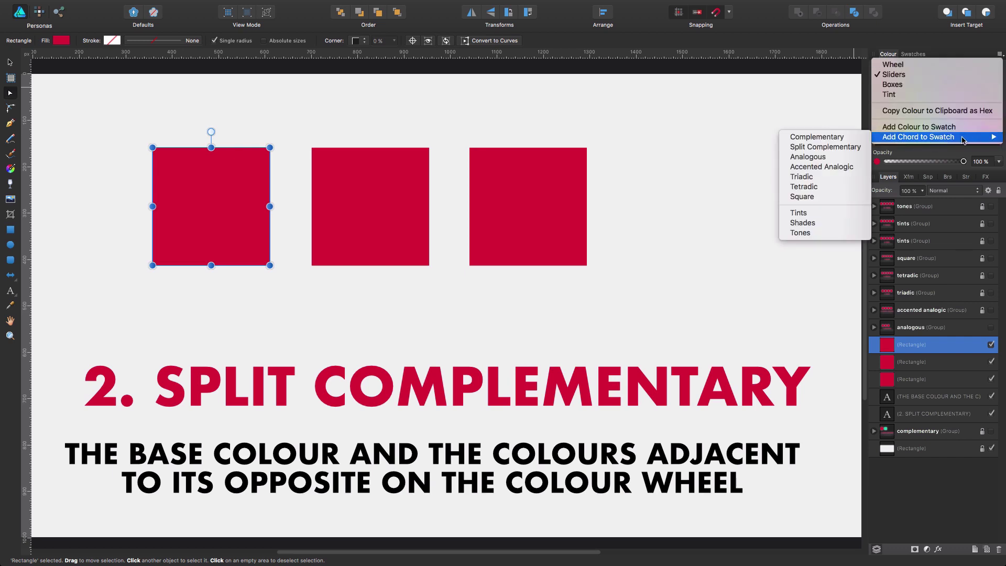
pyautogui.click(813, 148)
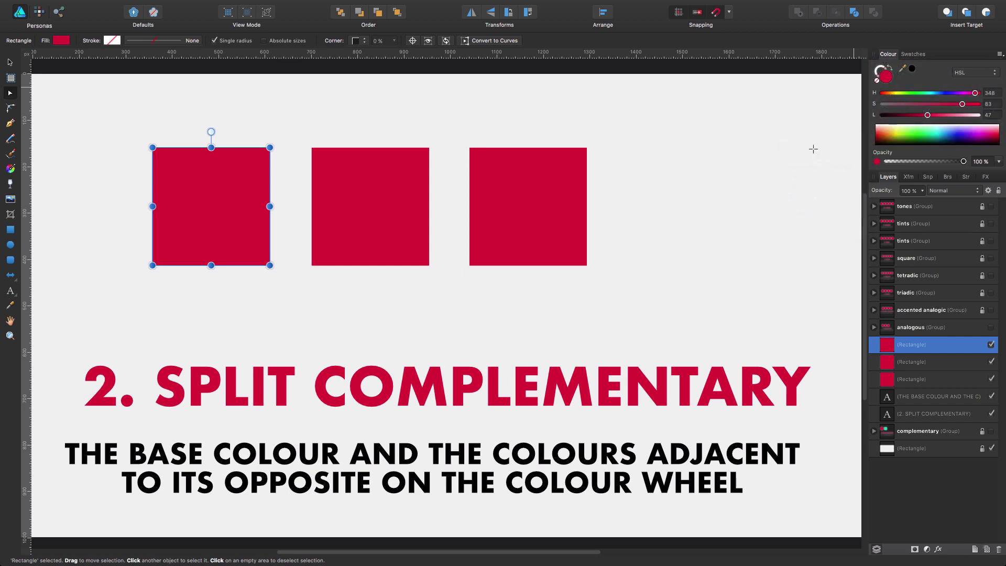
pyautogui.click(909, 55)
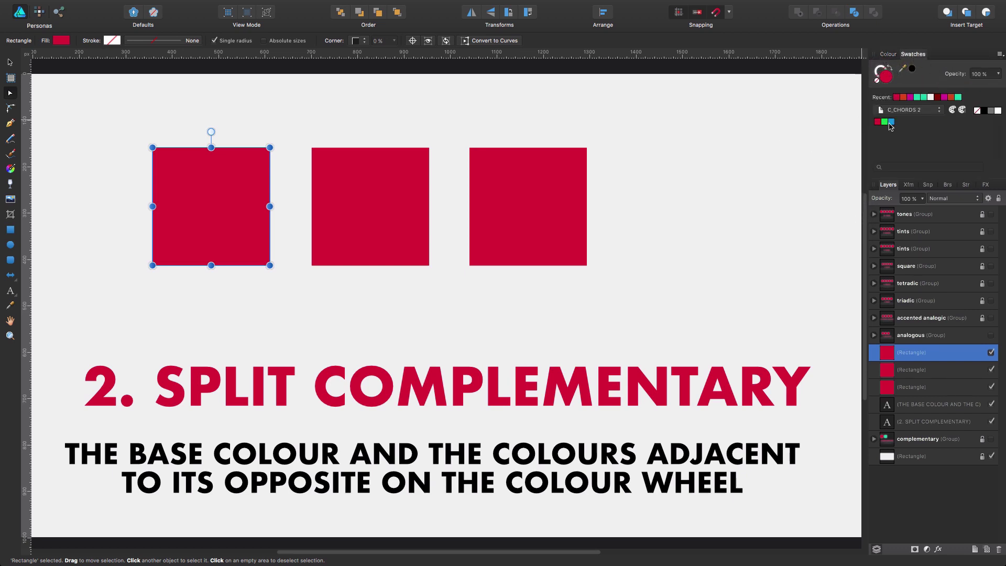
# Step: Fill the middle square with the green chord swatch and the third square with the blue one
pyautogui.click(375, 185)
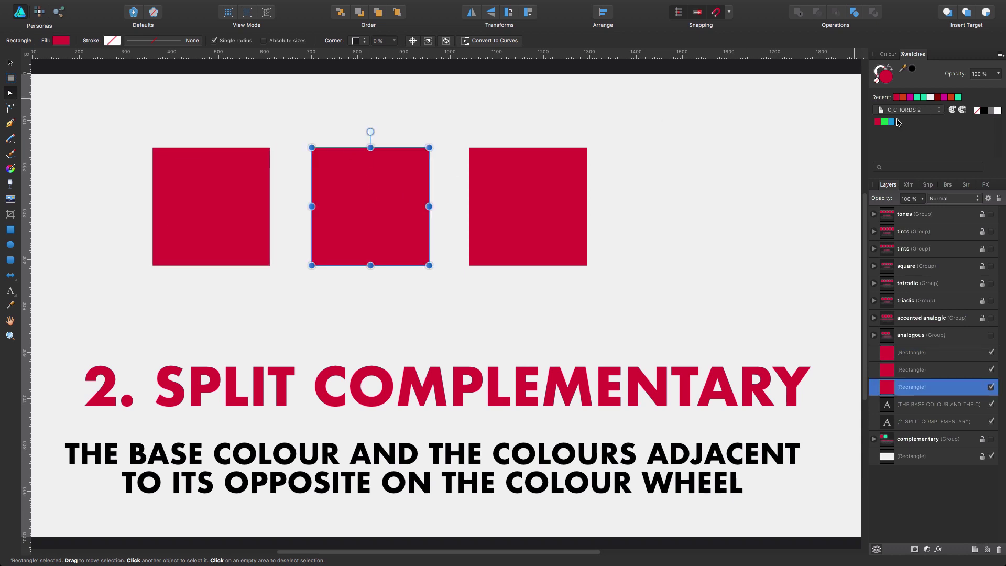
pyautogui.click(885, 122)
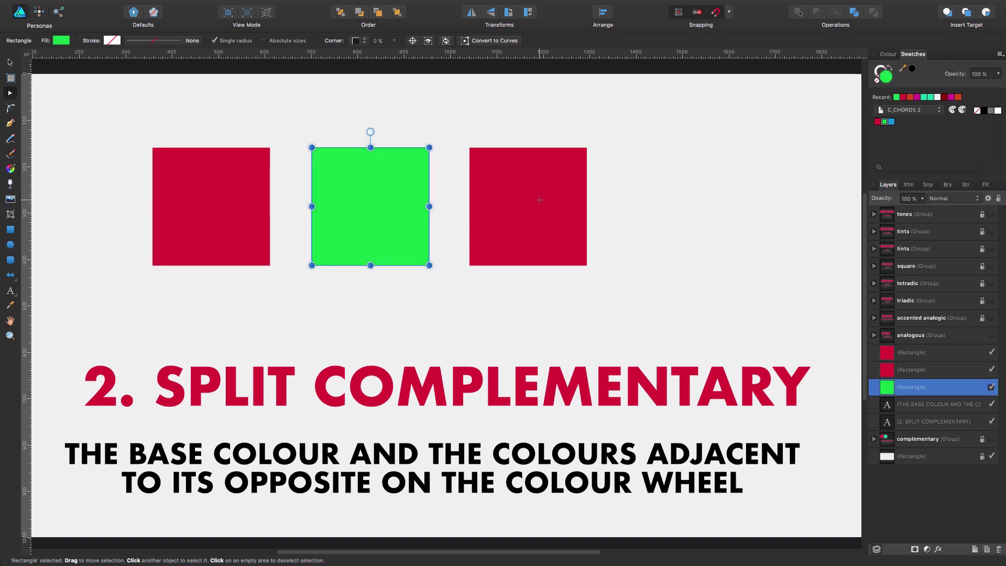
pyautogui.click(891, 121)
pyautogui.click(648, 202)
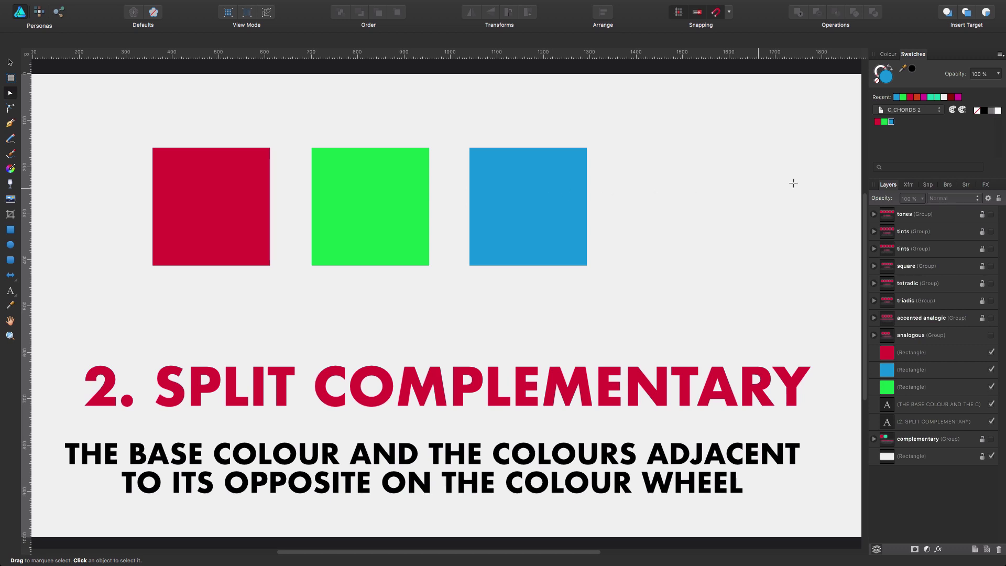
# Step: Compare the positions of the red, green and blue squares' fills on the HSL colour wheel
pyautogui.click(172, 177)
pyautogui.doubleClick(884, 77)
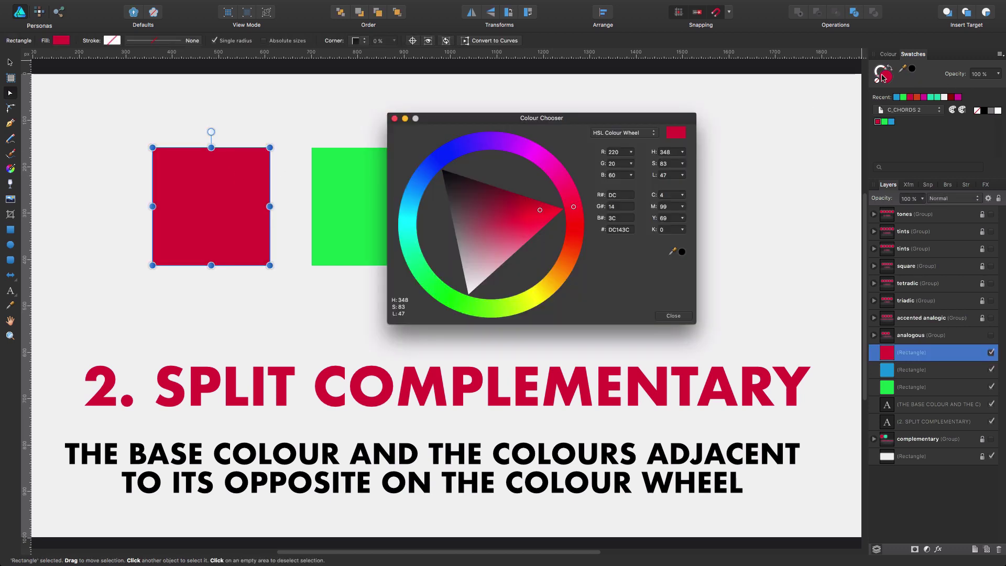
pyautogui.moveTo(578, 116); pyautogui.dragTo(810, 93)
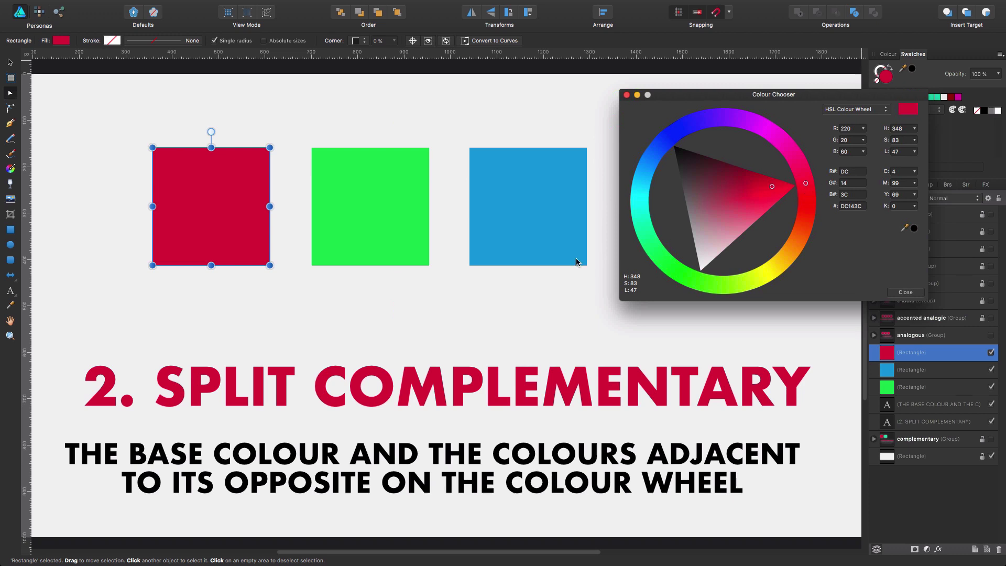
pyautogui.click(382, 228)
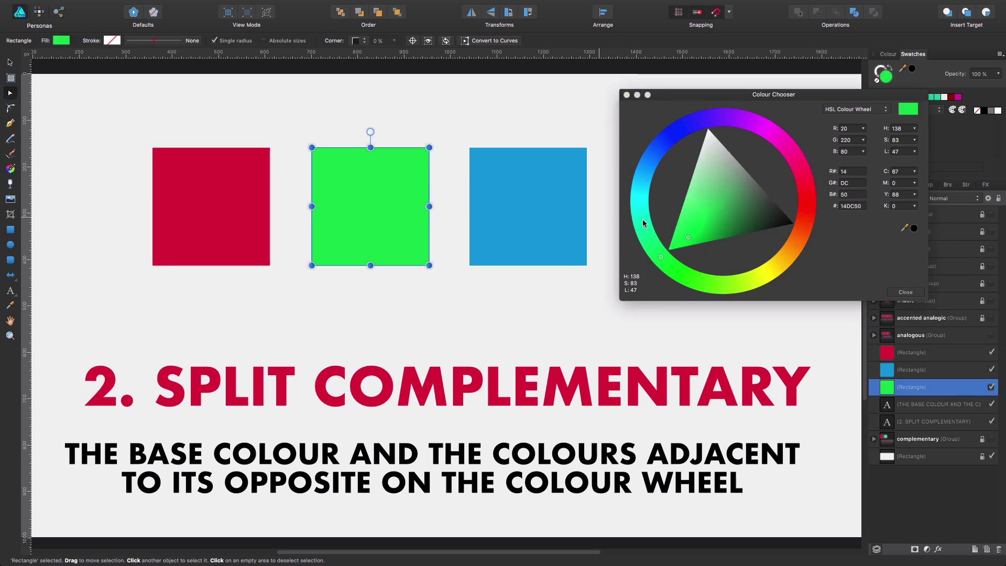
pyautogui.click(527, 209)
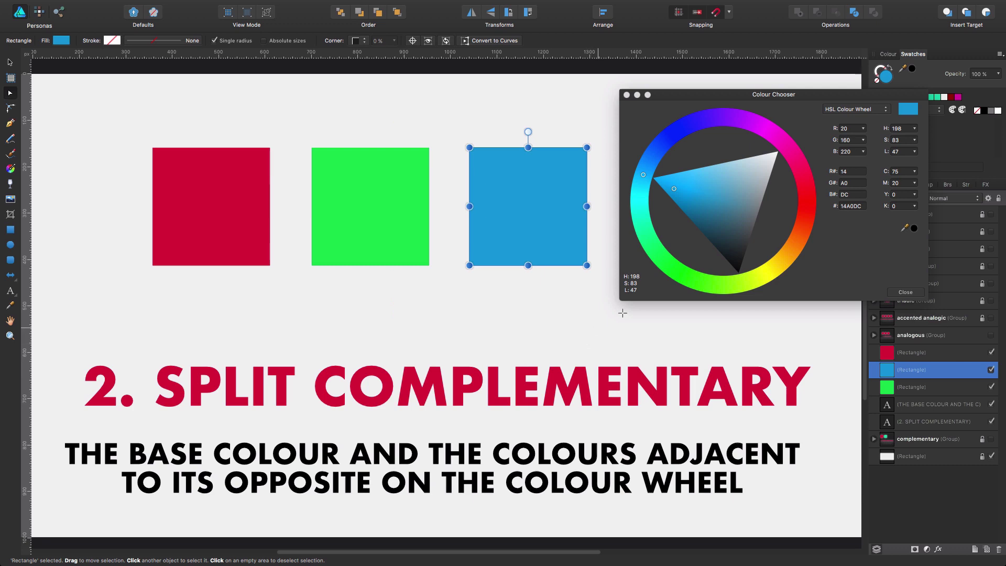
pyautogui.click(627, 95)
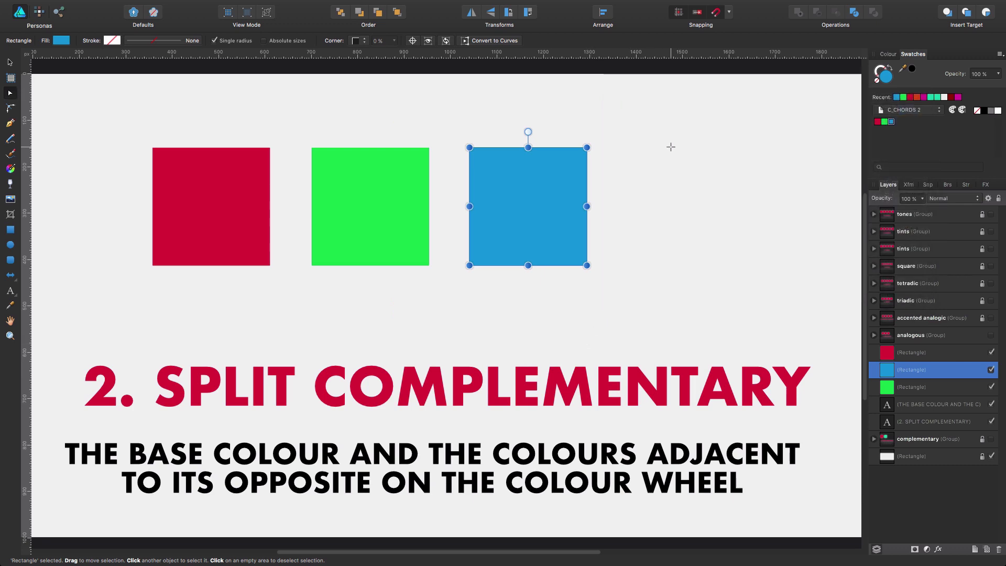
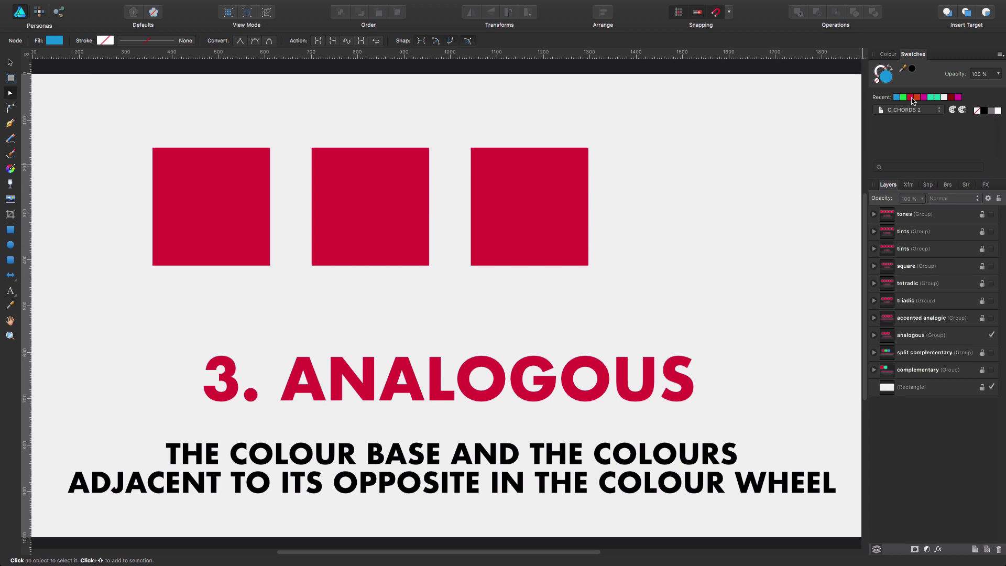
# Step: Add an Analogous chord based on the first square's red to the C_CHORDS 2 swatches
pyautogui.click(220, 182)
pyautogui.doubleClick(219, 182)
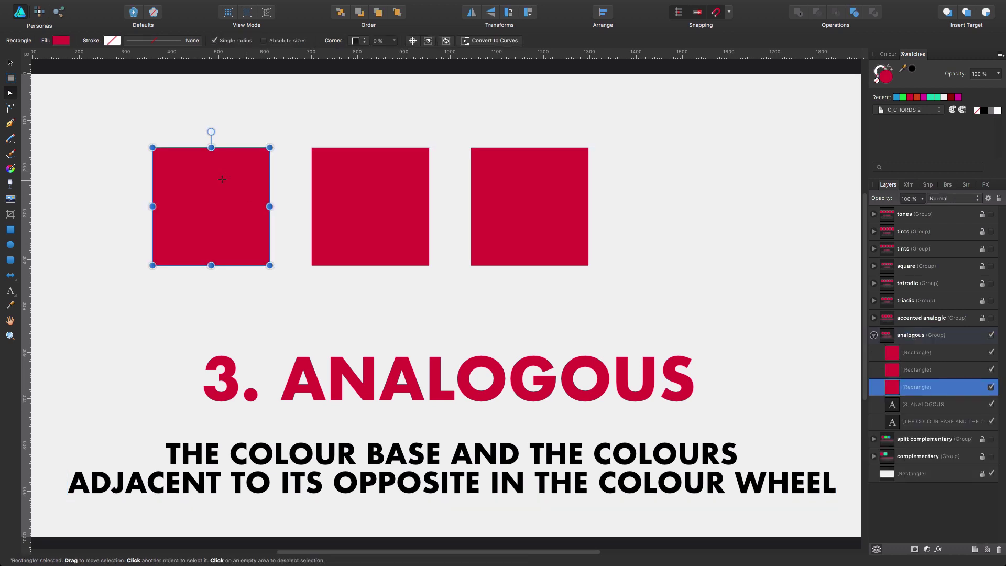
pyautogui.click(888, 56)
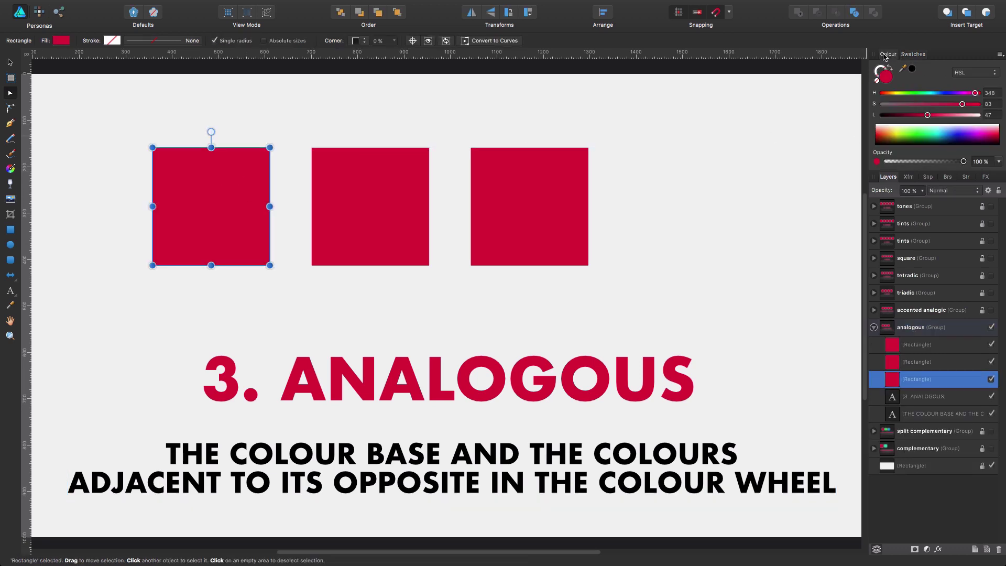
pyautogui.click(998, 56)
pyautogui.moveTo(949, 139)
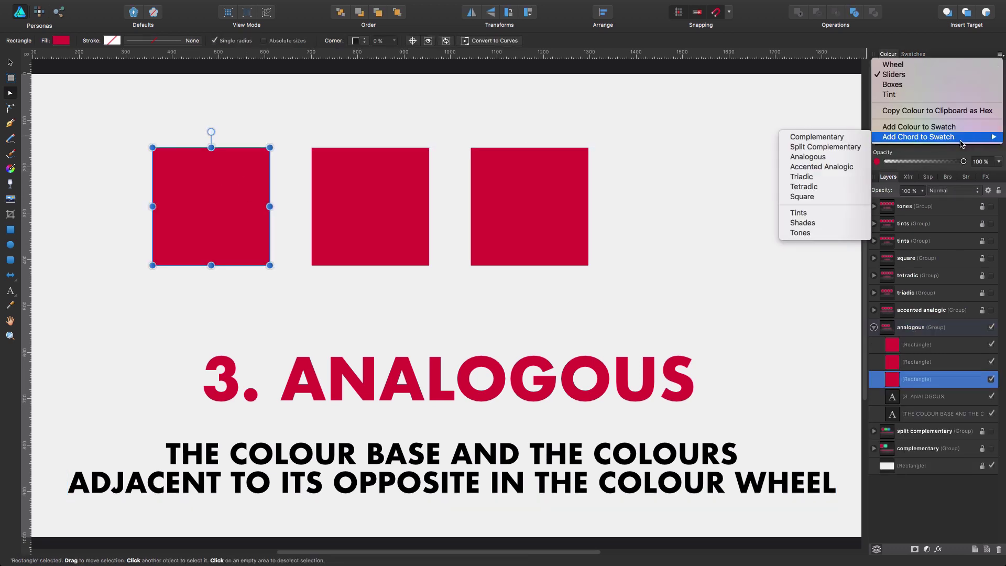
pyautogui.click(812, 158)
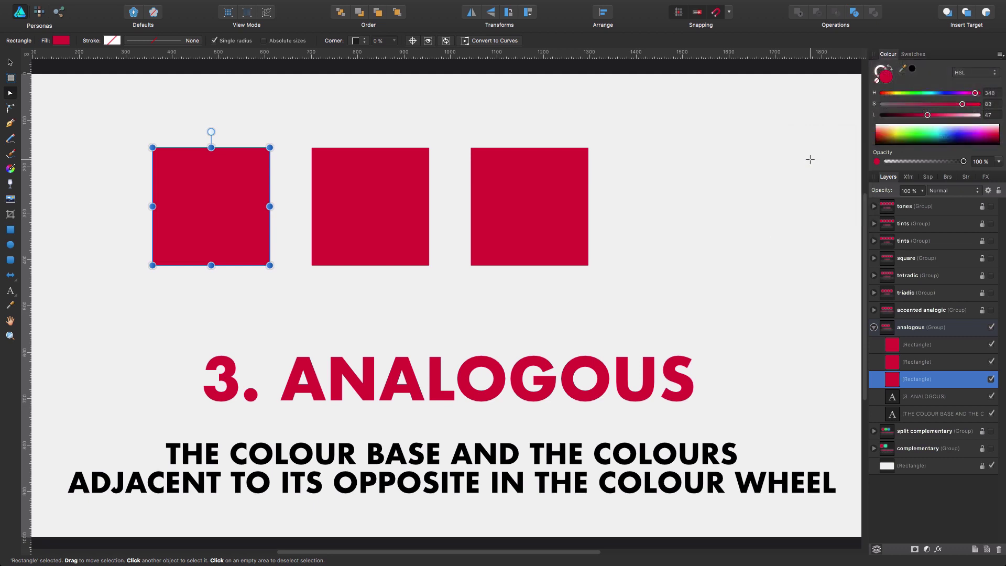
# Step: Fill the middle square with the magenta chord swatch and the third square with the orange one
pyautogui.click(914, 55)
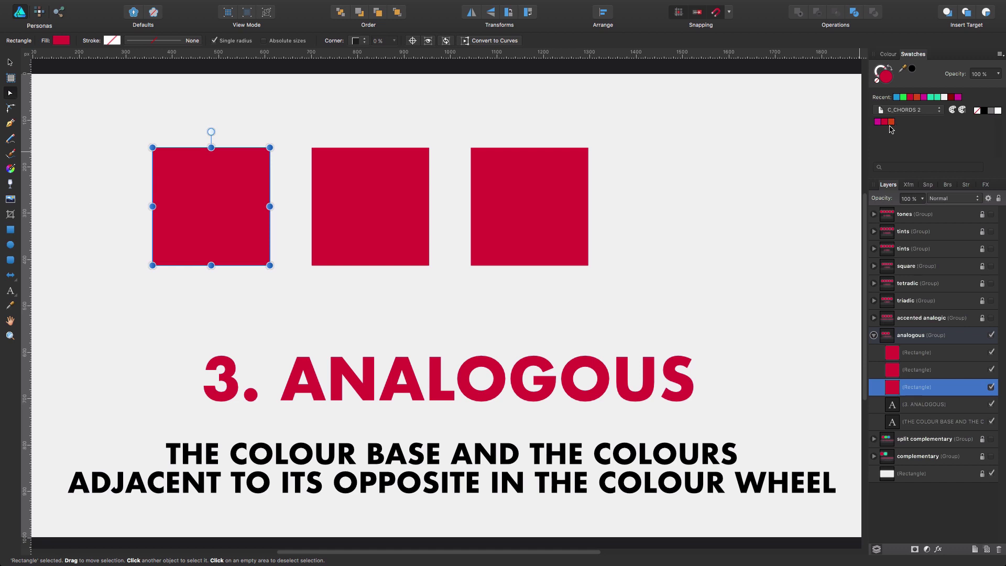
pyautogui.click(371, 209)
pyautogui.click(878, 122)
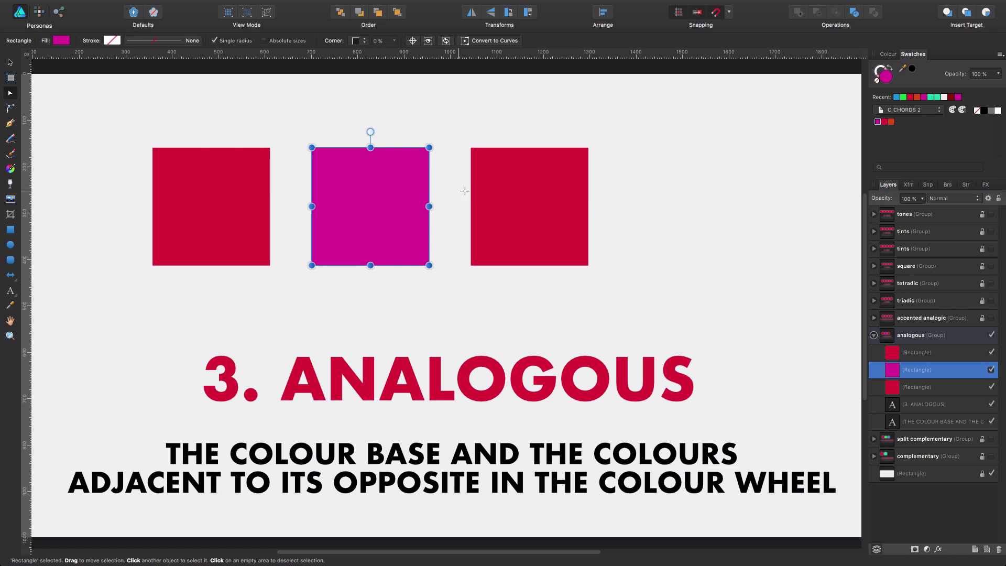
pyautogui.click(519, 183)
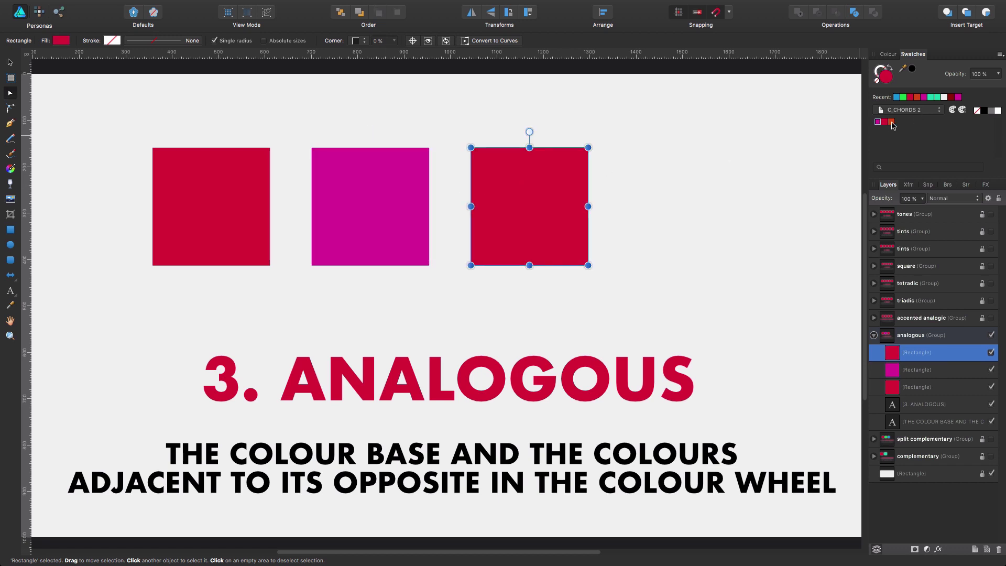
pyautogui.click(892, 122)
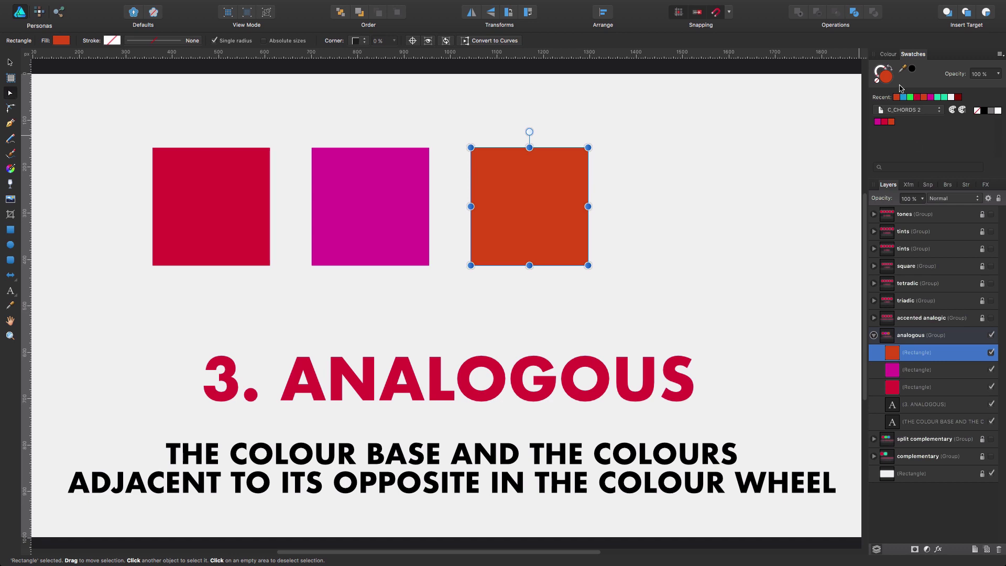
# Step: Compare the positions of the orange, red and magenta fills on the HSL colour wheel
pyautogui.click(889, 55)
pyautogui.doubleClick(883, 80)
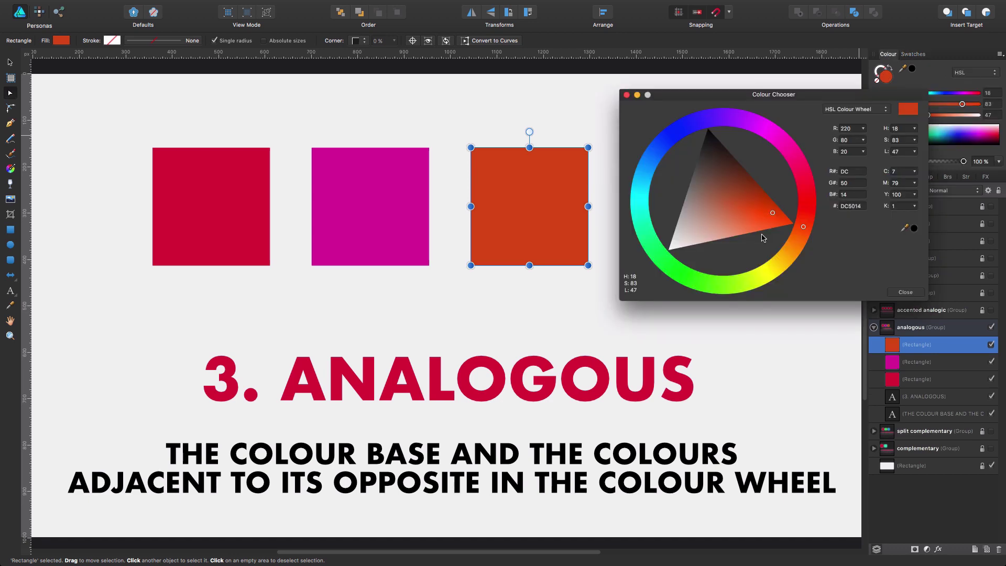
pyautogui.click(241, 201)
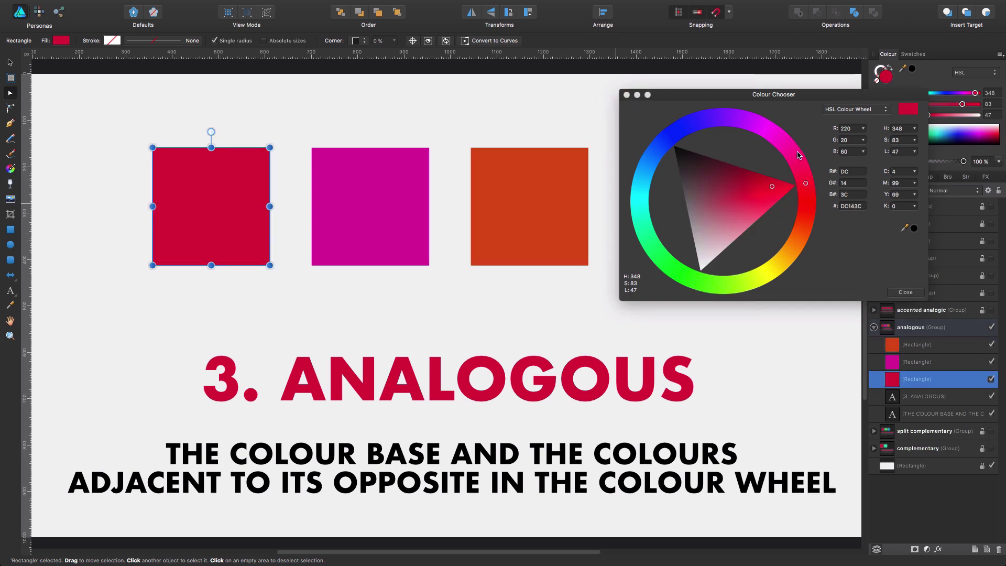
pyautogui.click(392, 199)
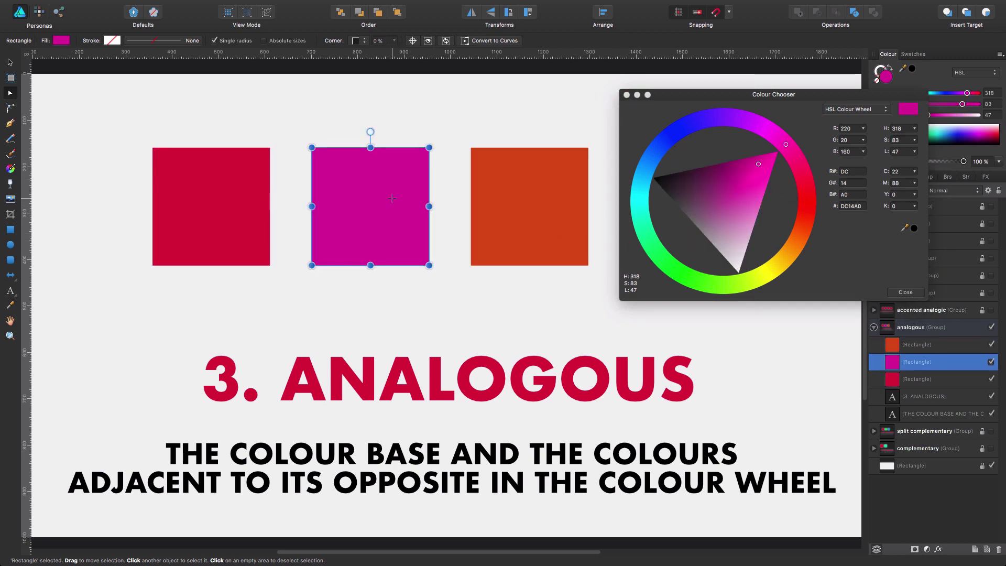
pyautogui.click(525, 211)
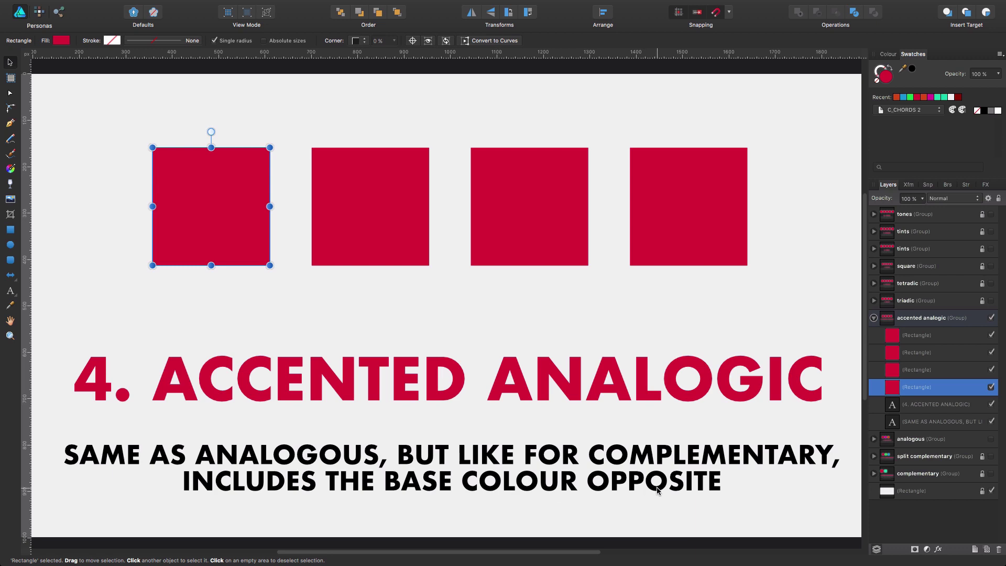
# Step: Add an Accented Analogic chord based on the first square's red to the C_CHORDS 2 swatches
pyautogui.click(889, 54)
pyautogui.click(1000, 54)
pyautogui.moveTo(891, 138)
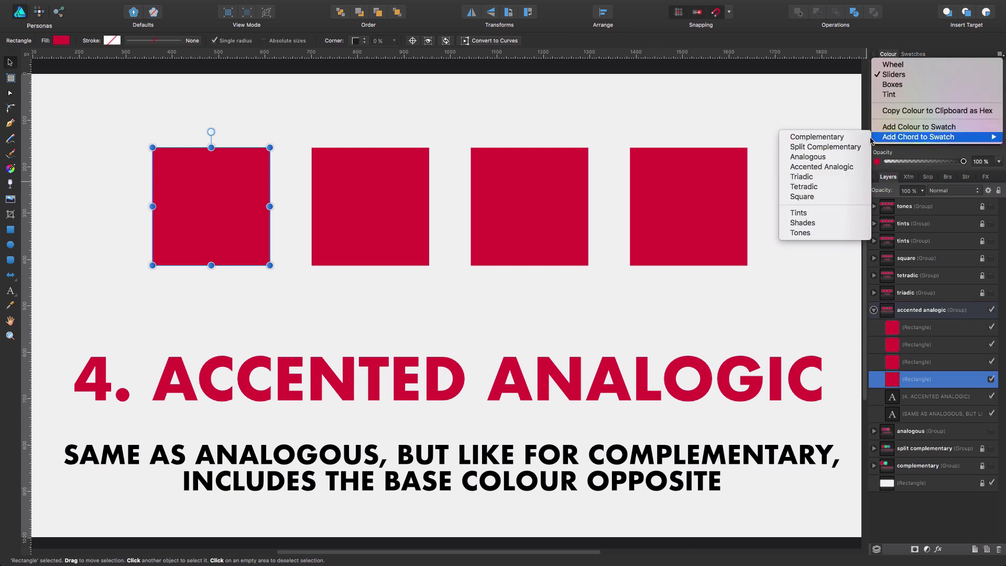
pyautogui.click(810, 167)
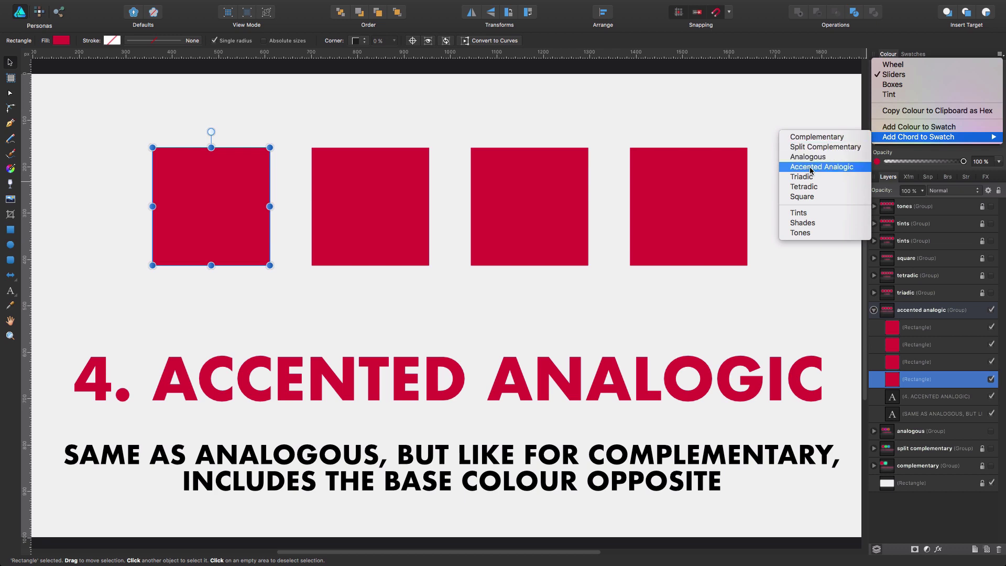
# Step: Fill the second, third and fourth squares with the green, turquoise and blue chord swatches respectively
pyautogui.click(914, 54)
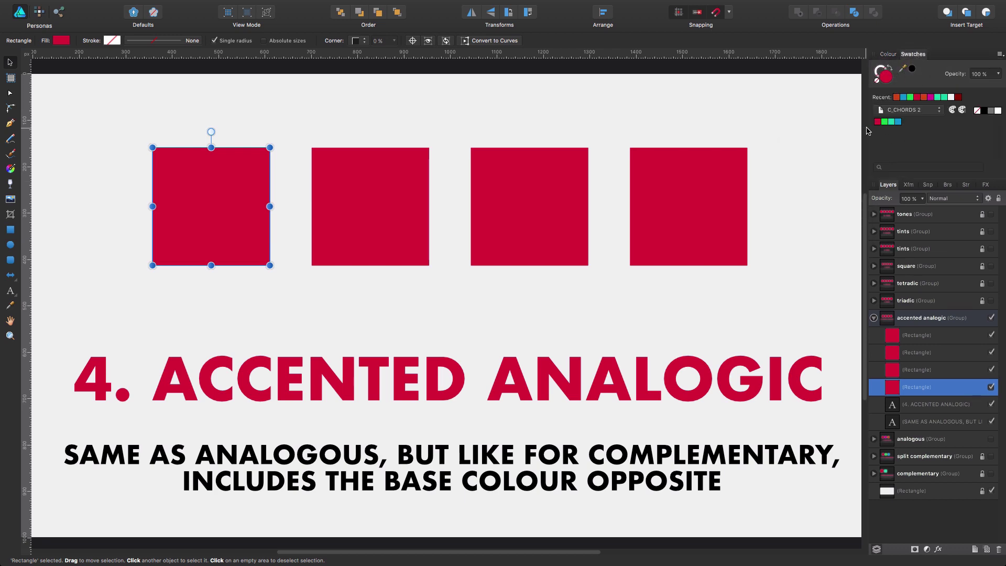
pyautogui.click(401, 181)
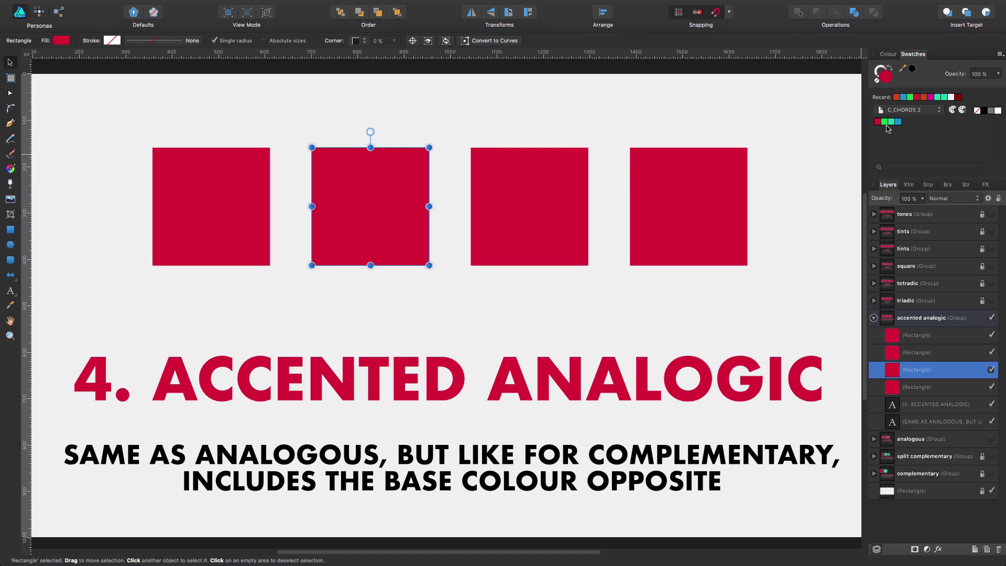
pyautogui.click(885, 122)
pyautogui.click(545, 195)
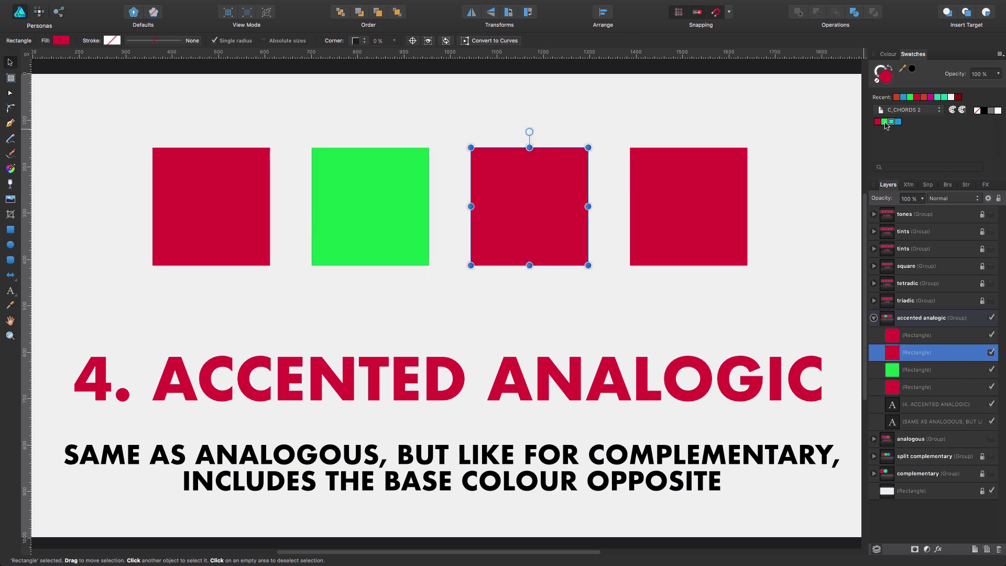
pyautogui.click(891, 121)
pyautogui.click(715, 181)
pyautogui.click(898, 122)
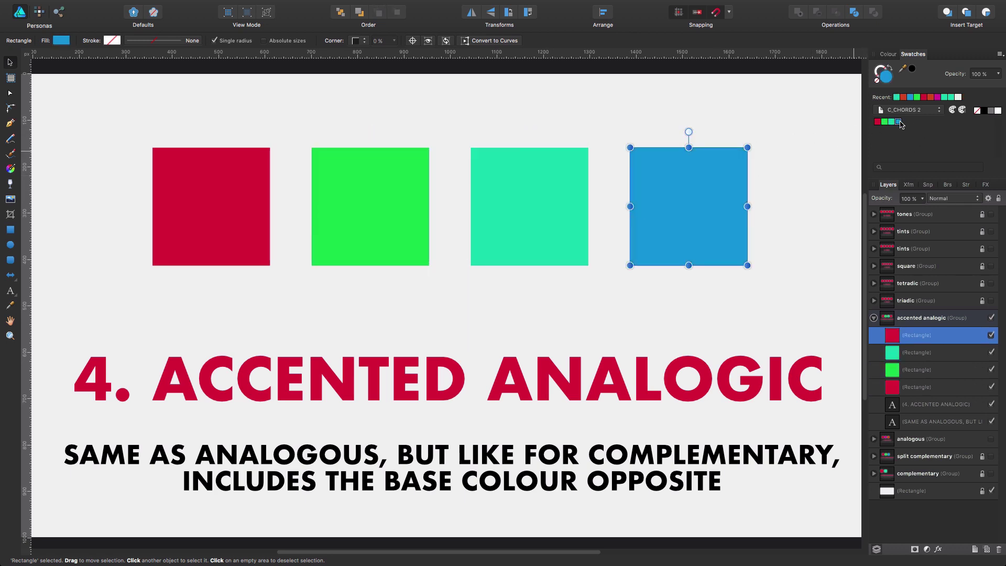
pyautogui.click(801, 218)
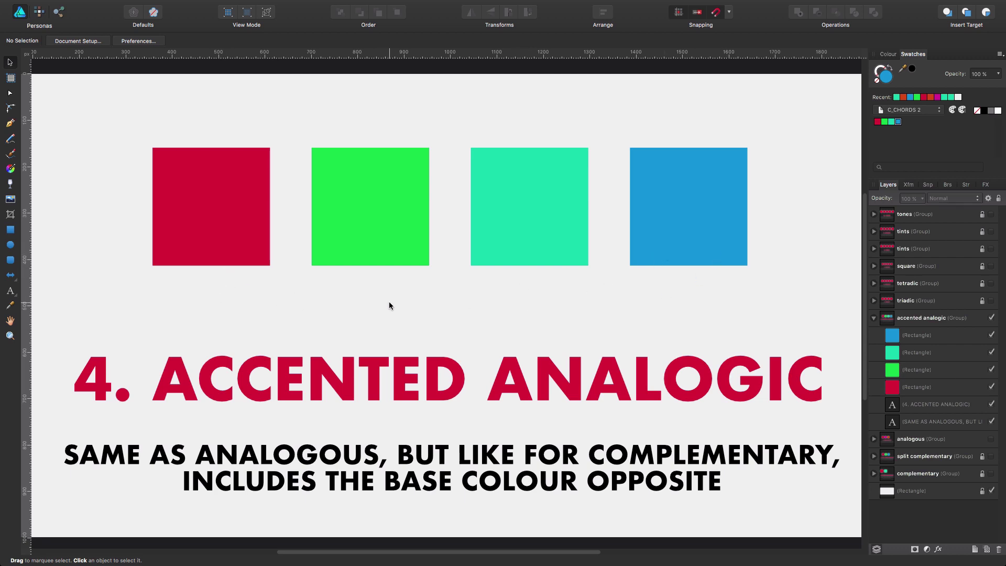
# Step: Compare the positions of the red, turquoise, green and blue squares' fills on the HSL colour wheel
pyautogui.click(242, 196)
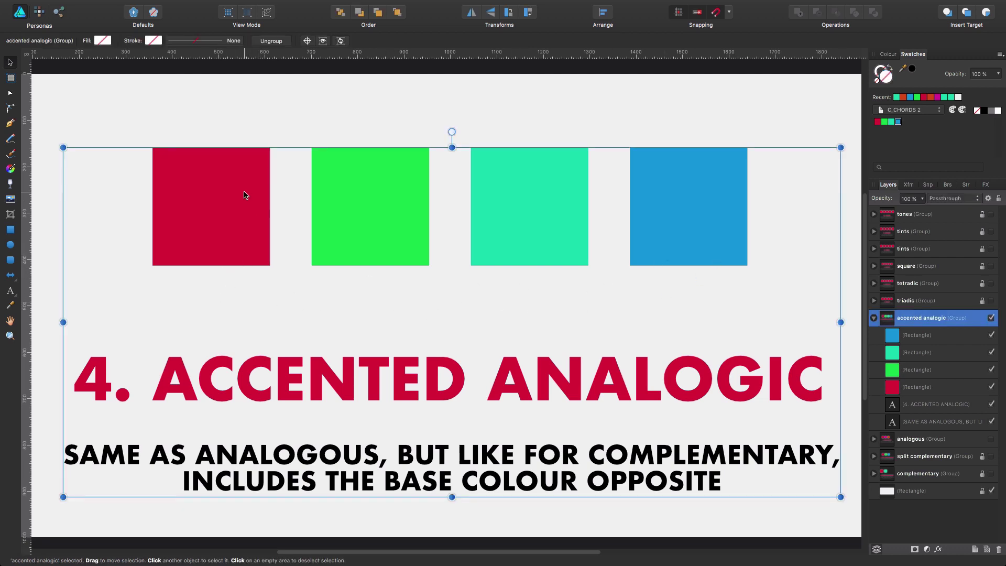
pyautogui.click(246, 196)
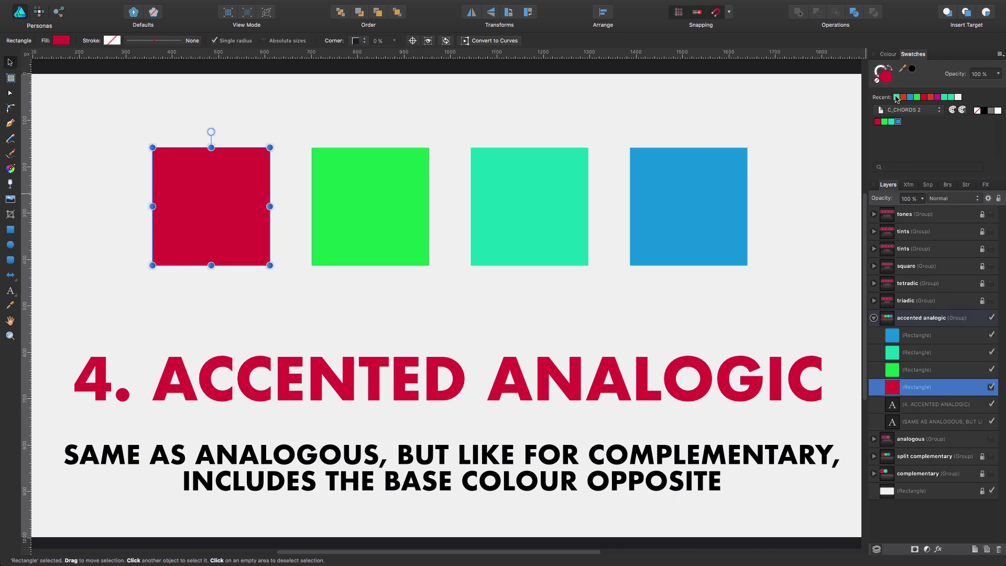
pyautogui.doubleClick(886, 77)
pyautogui.moveTo(852, 92); pyautogui.dragTo(788, 290)
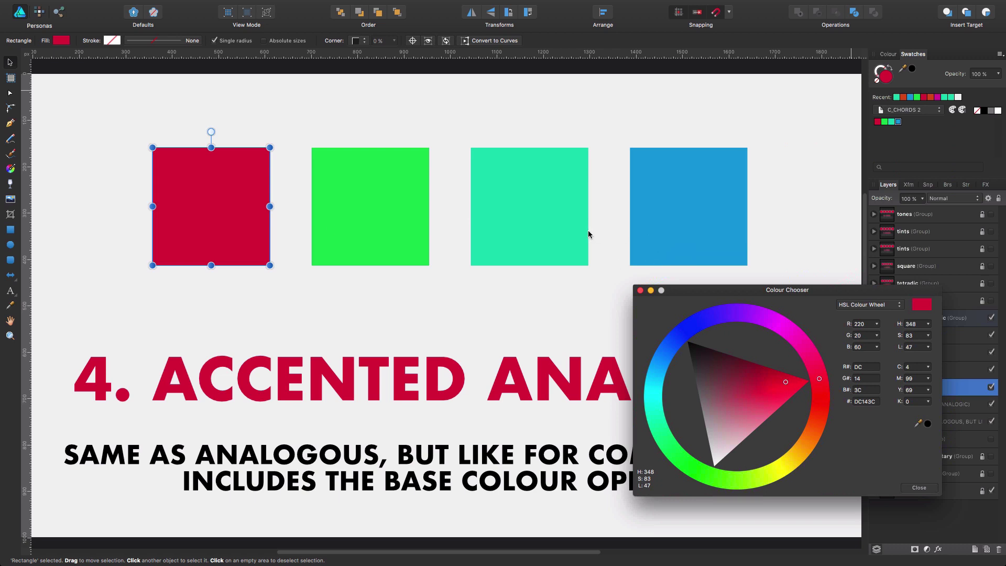
pyautogui.click(546, 223)
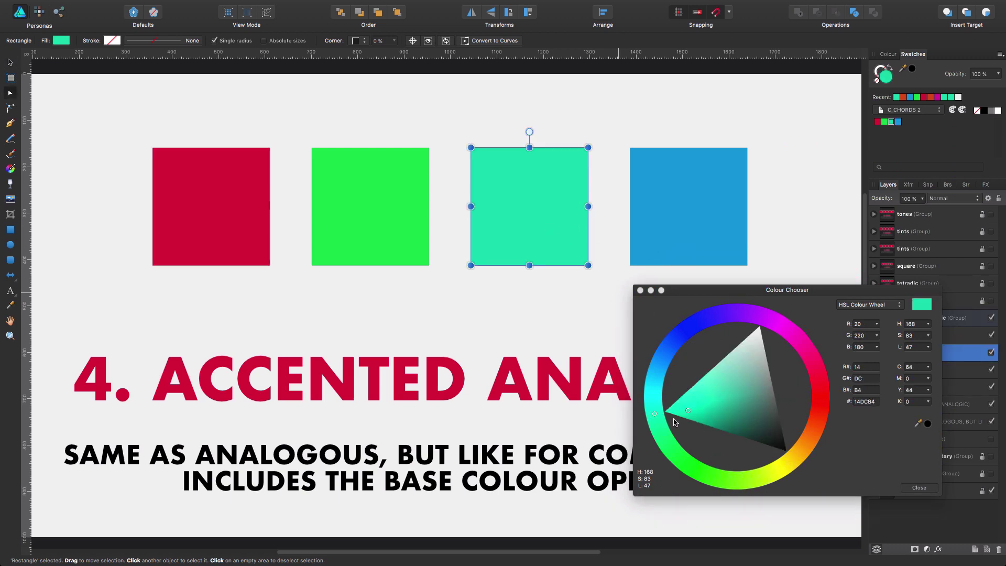
pyautogui.click(396, 214)
pyautogui.click(693, 212)
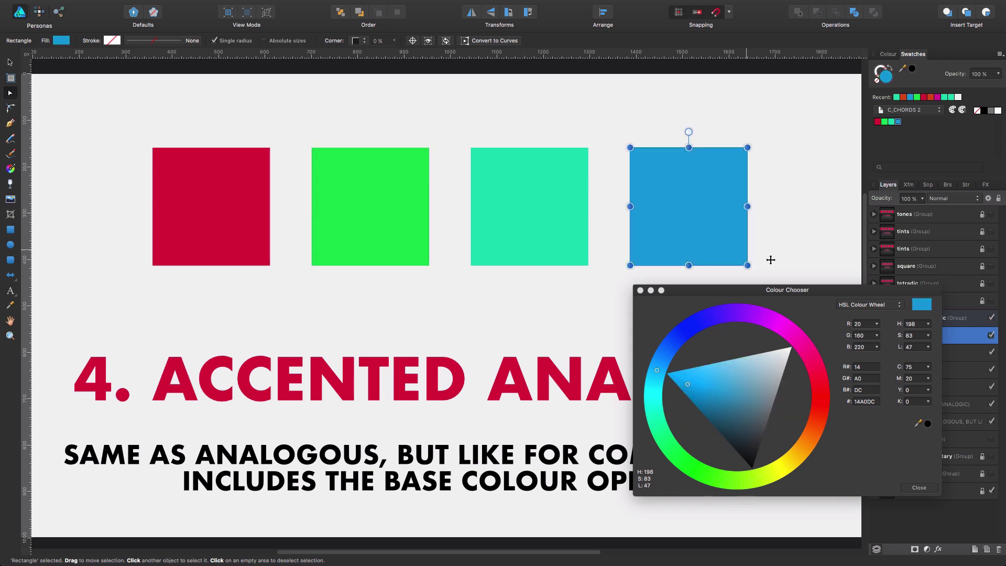
pyautogui.click(640, 290)
pyautogui.click(709, 336)
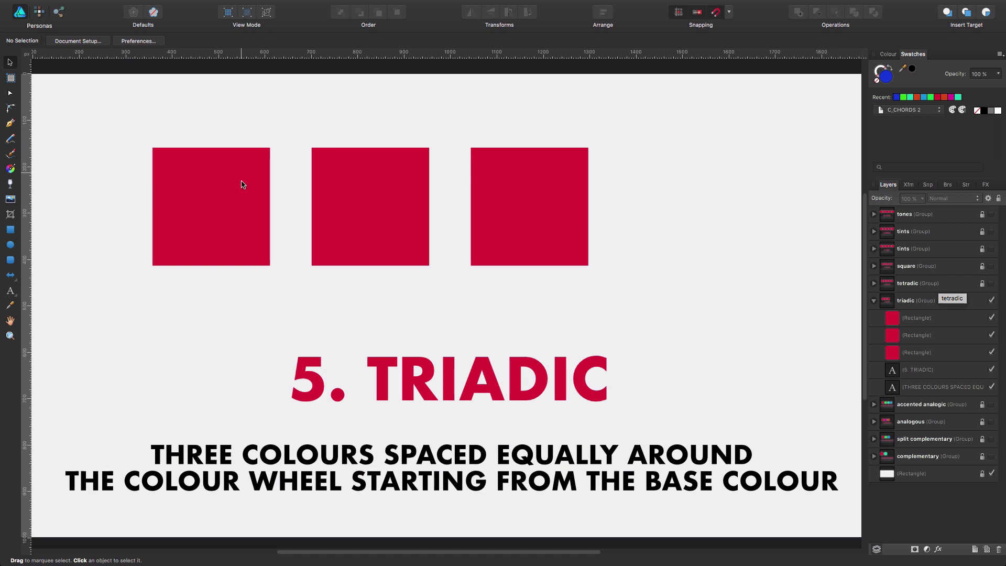
# Step: Add a Triadic chord based on the first square's red to the C_CHORDS 2 swatches
pyautogui.click(213, 209)
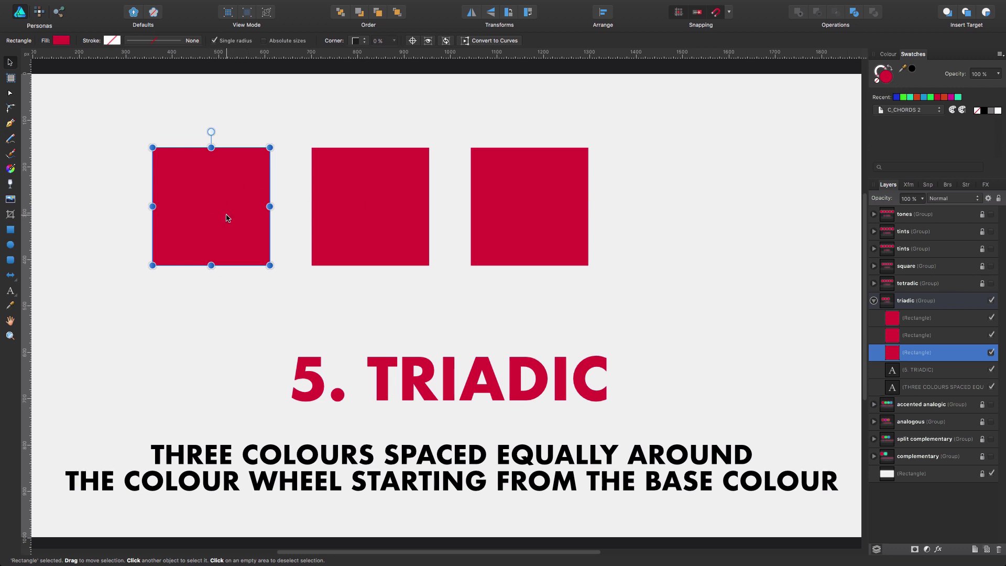
pyautogui.click(888, 54)
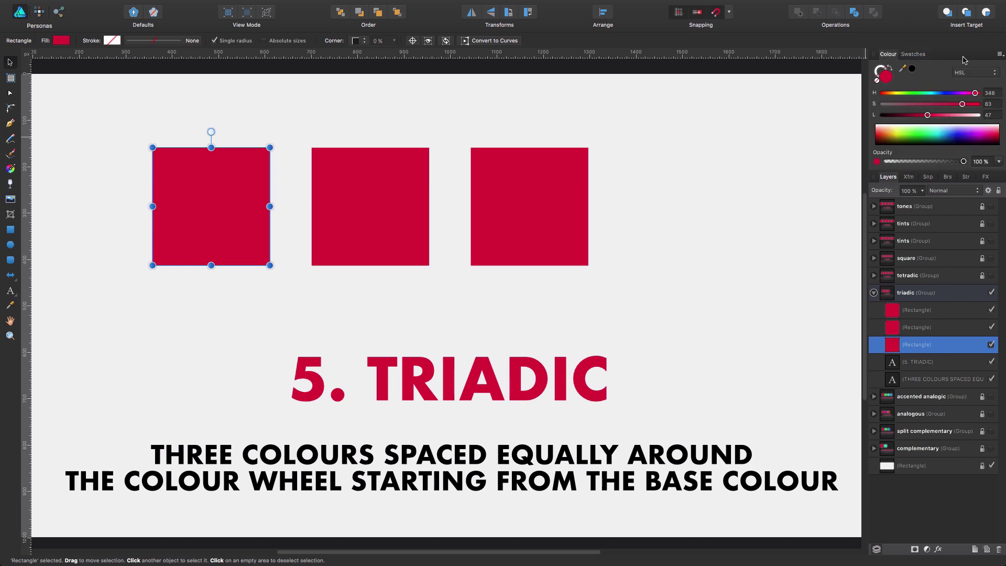
pyautogui.click(1000, 54)
pyautogui.moveTo(923, 136)
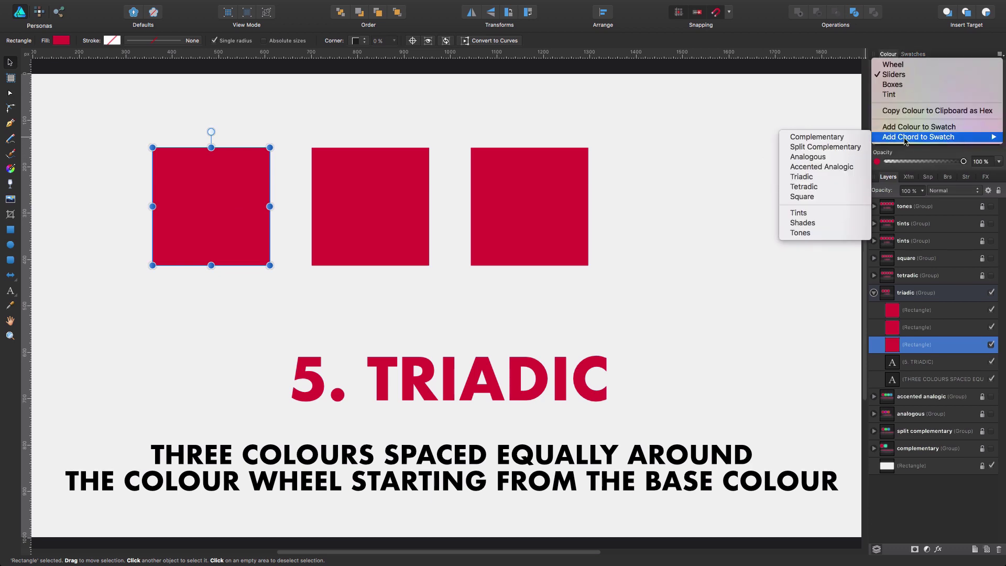
pyautogui.click(815, 179)
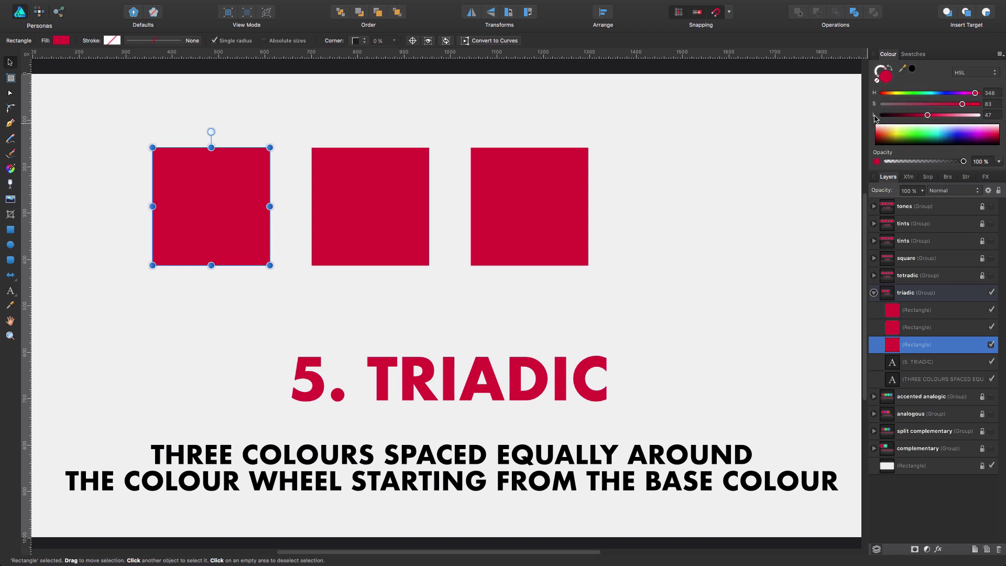
# Step: Fill the middle square with the Triadic chord's green swatch and the third square with its dark blue
pyautogui.click(912, 57)
pyautogui.click(426, 175)
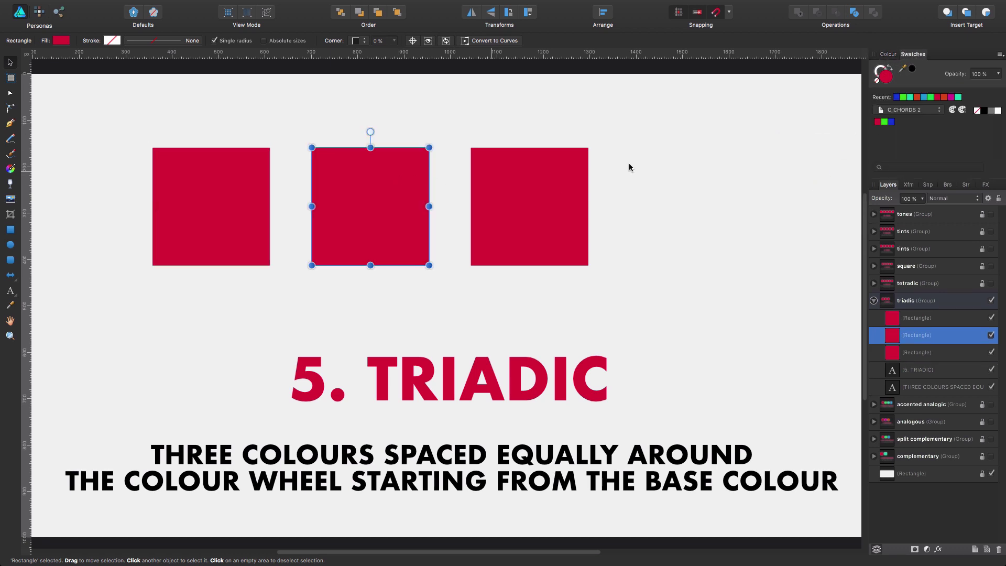
pyautogui.click(885, 122)
pyautogui.click(573, 198)
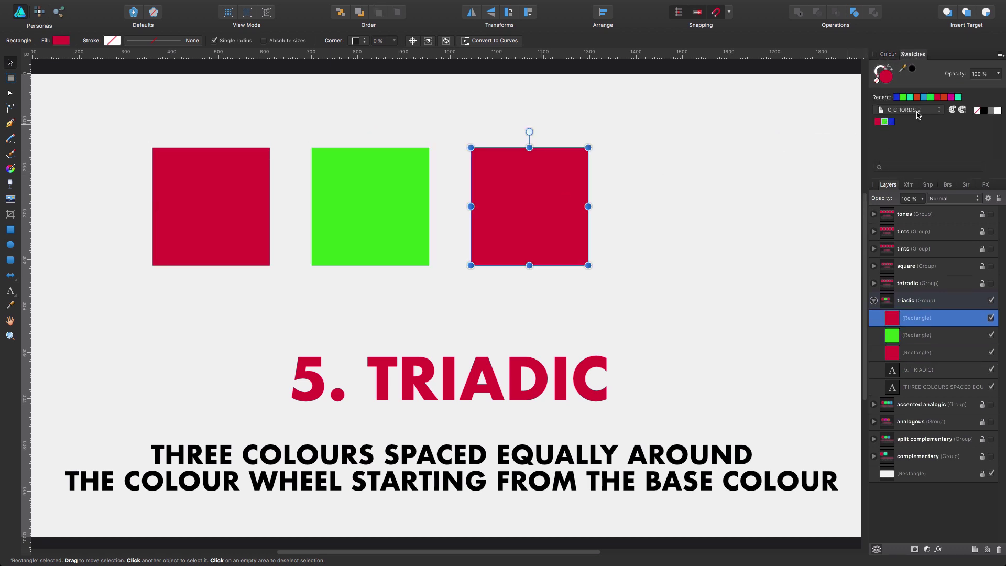
pyautogui.click(892, 122)
# Step: Compare the positions of the triadic blue, green and red fills on the HSL colour wheel
pyautogui.doubleClick(885, 77)
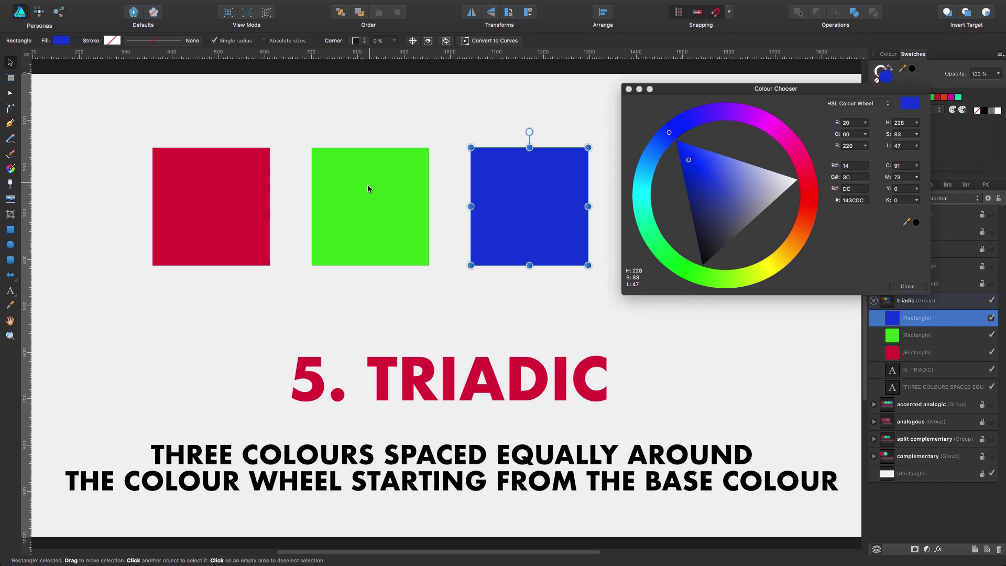
pyautogui.click(391, 189)
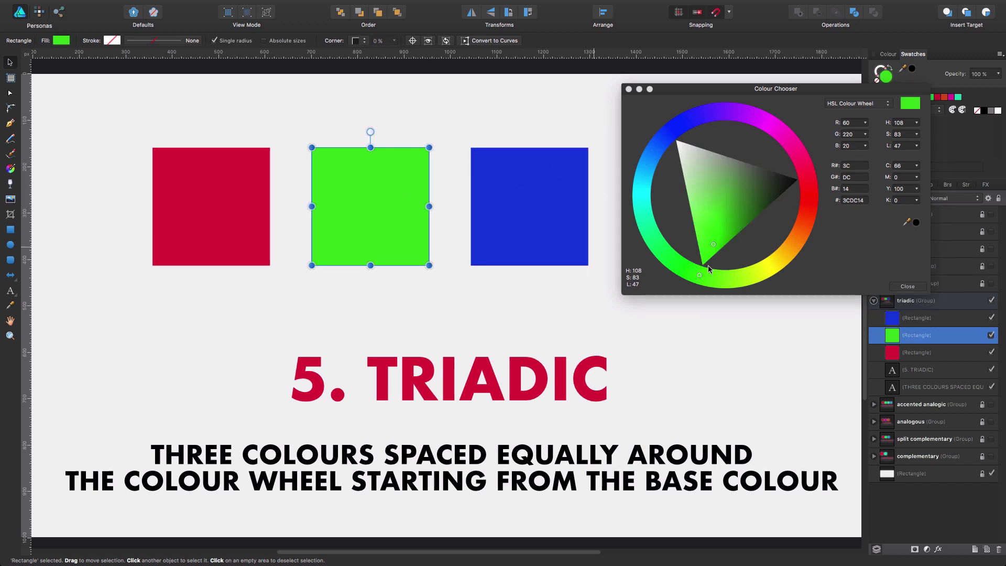
pyautogui.click(237, 210)
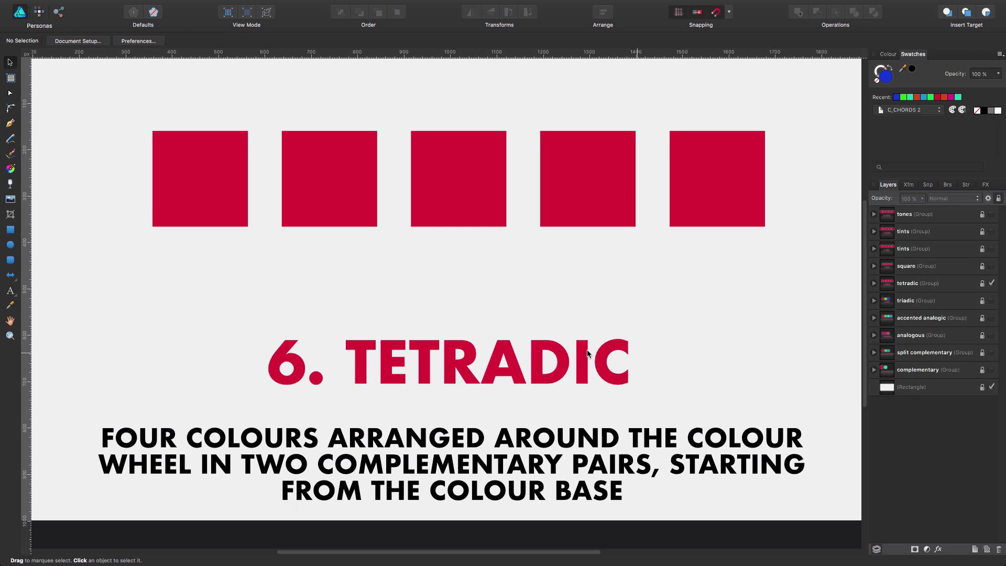
# Step: Add a Tetradic chord based on the first square's red to the C_CHORDS 2 swatches
pyautogui.click(208, 179)
pyautogui.press('Escape')
pyautogui.click(224, 174)
pyautogui.click(224, 175)
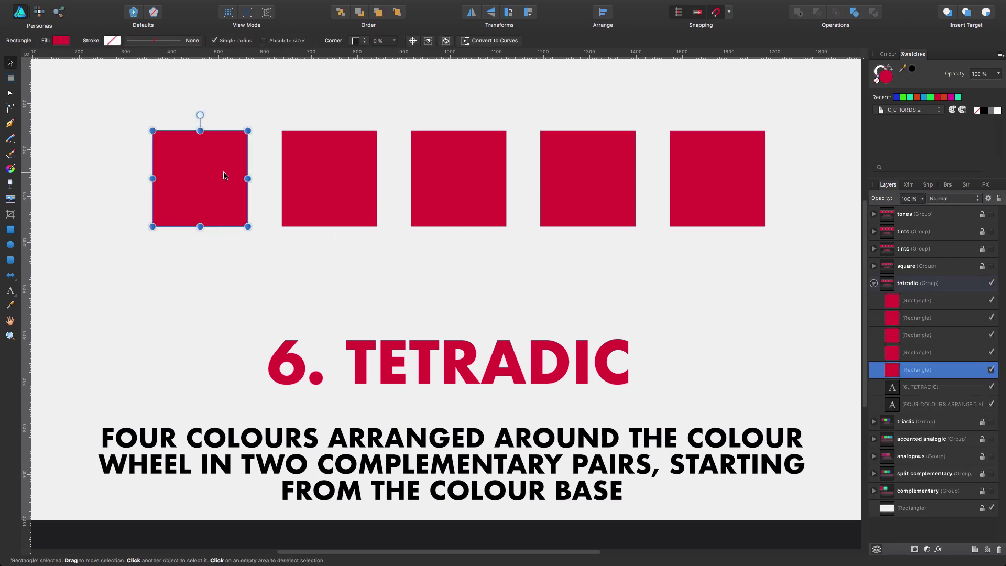
pyautogui.click(891, 55)
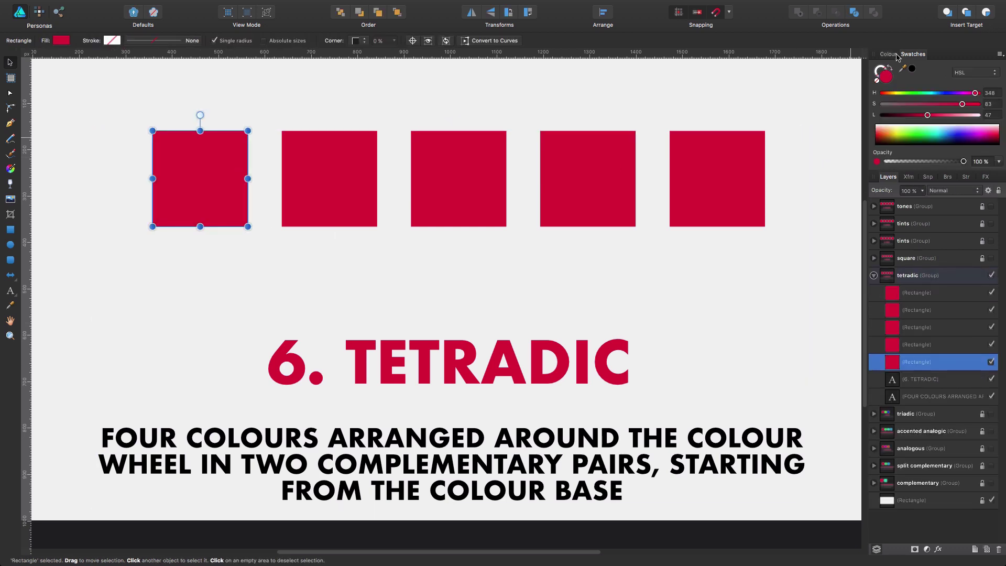
pyautogui.click(1000, 54)
pyautogui.moveTo(973, 140)
pyautogui.click(818, 187)
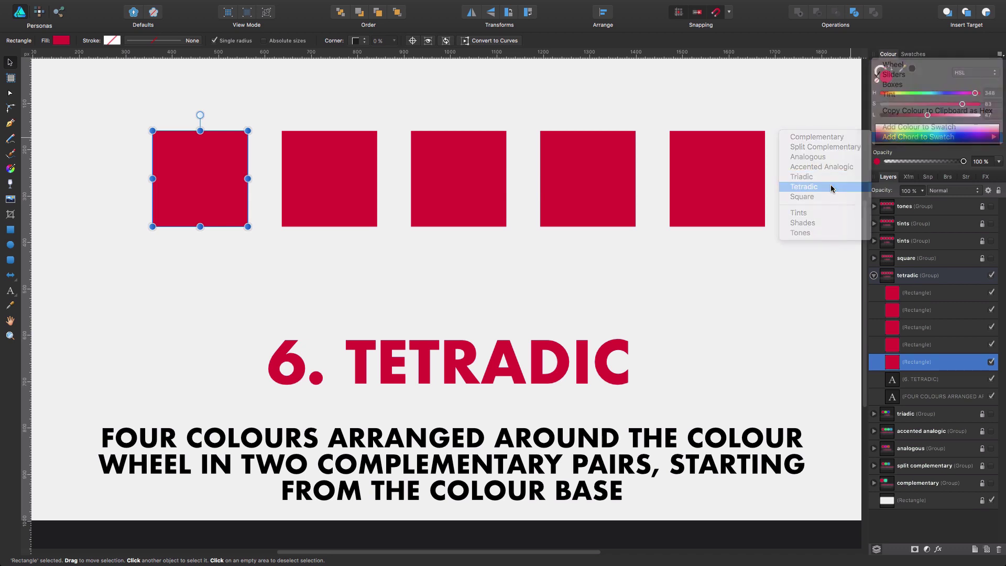
pyautogui.click(914, 55)
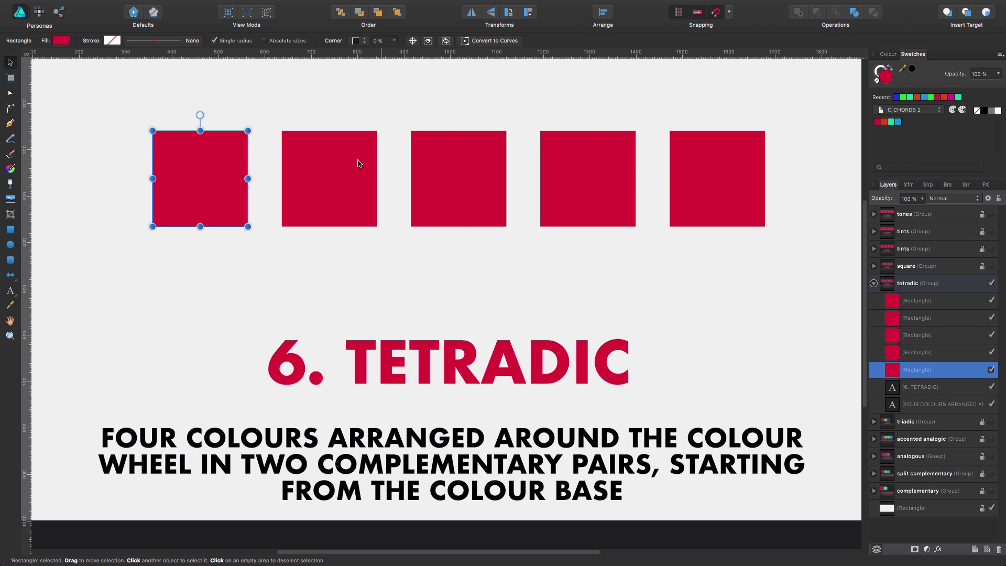
# Step: Delete the fifth square and fill the second, third and fourth squares with the Tetradic chord's orange, turquoise and blue swatches
pyautogui.click(743, 176)
pyautogui.press('Delete')
pyautogui.click(337, 162)
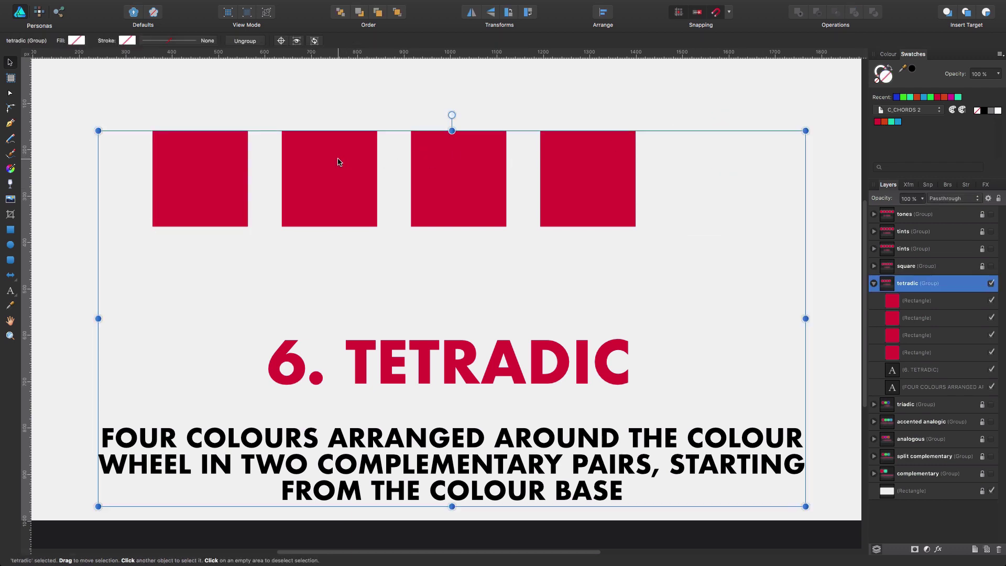
pyautogui.doubleClick(341, 166)
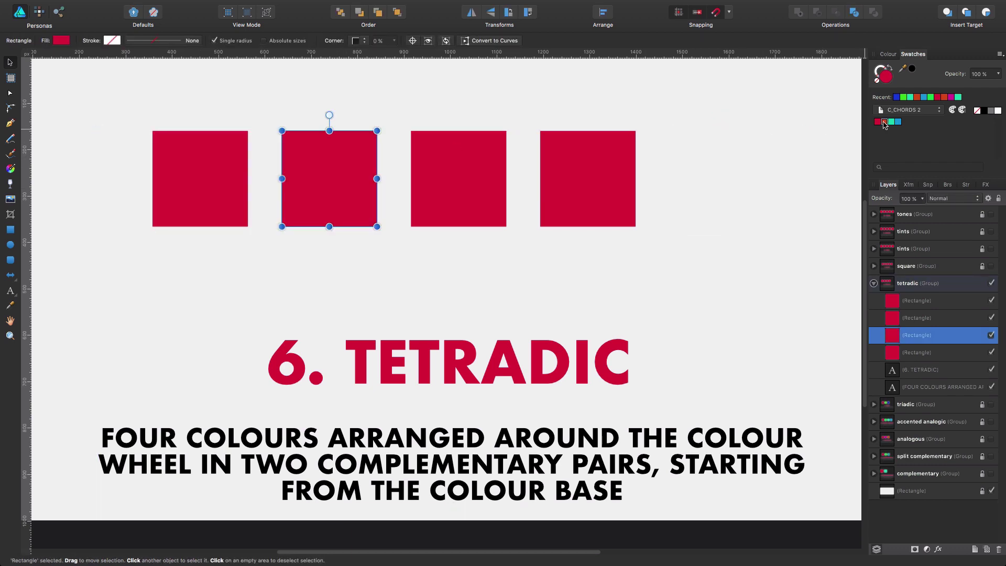
pyautogui.click(884, 121)
pyautogui.click(492, 162)
pyautogui.click(892, 121)
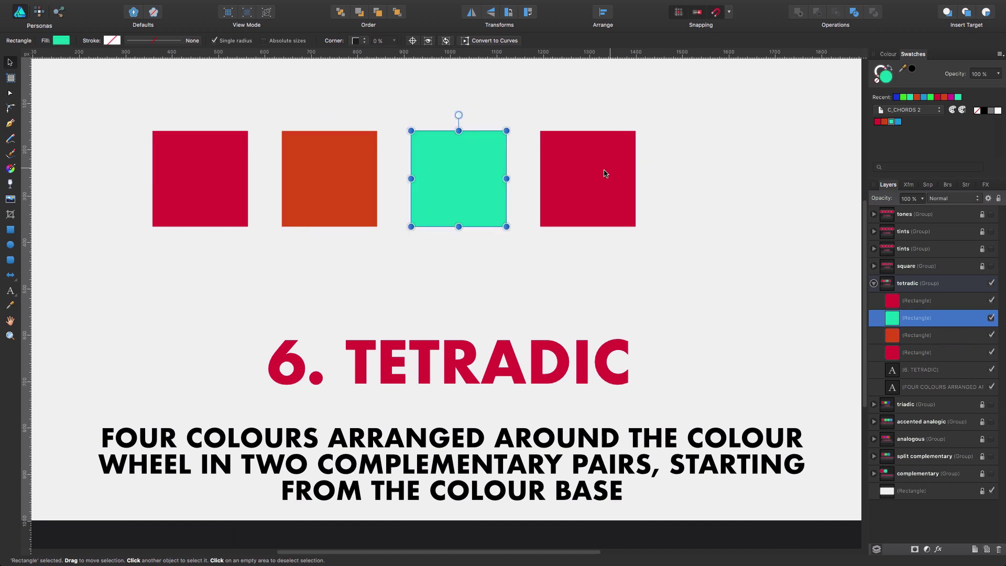
pyautogui.click(602, 175)
pyautogui.click(898, 121)
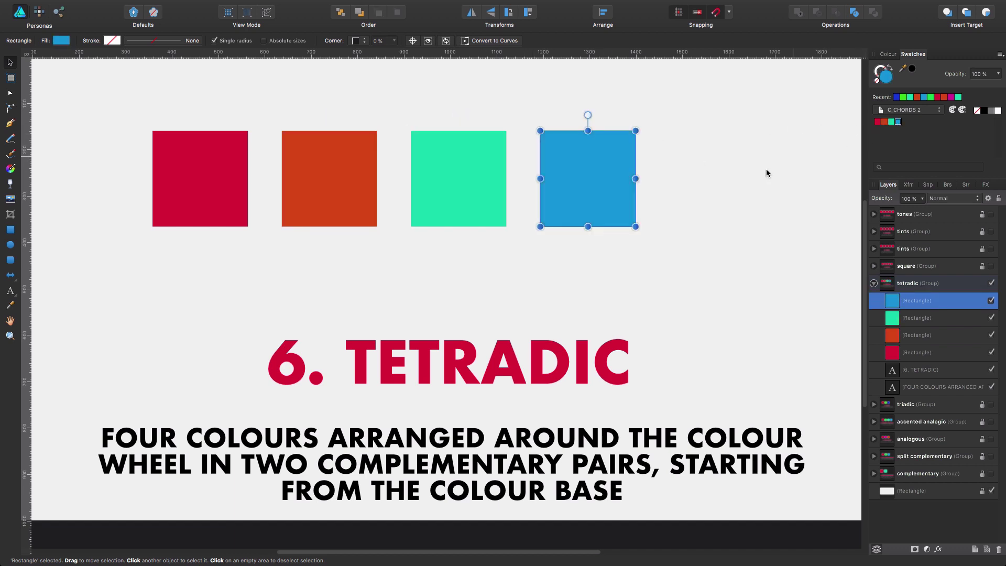
# Step: Compare the positions of the tetradic turquoise, blue and orange fills on the HSL colour wheel
pyautogui.click(664, 197)
pyautogui.click(213, 176)
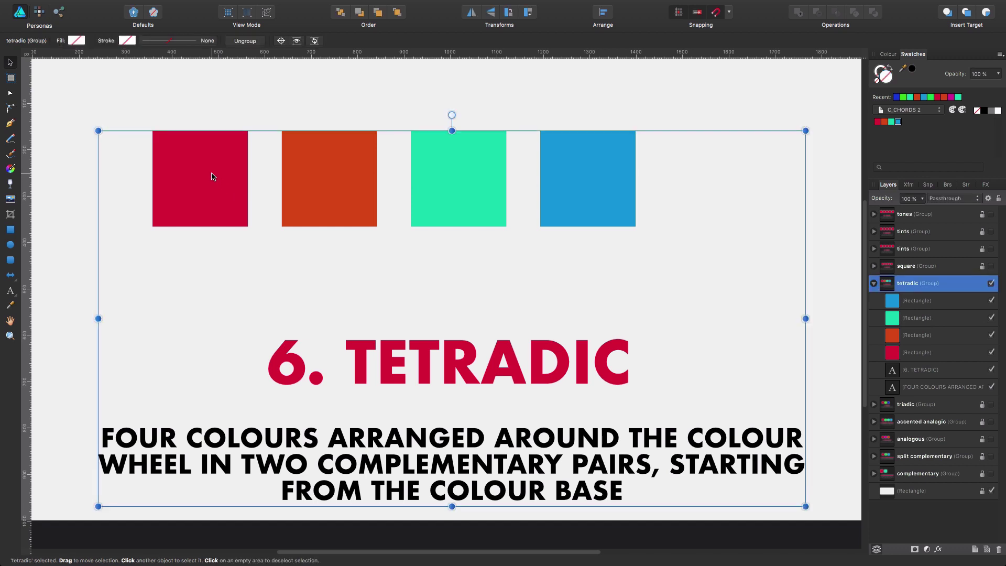
pyautogui.click(212, 177)
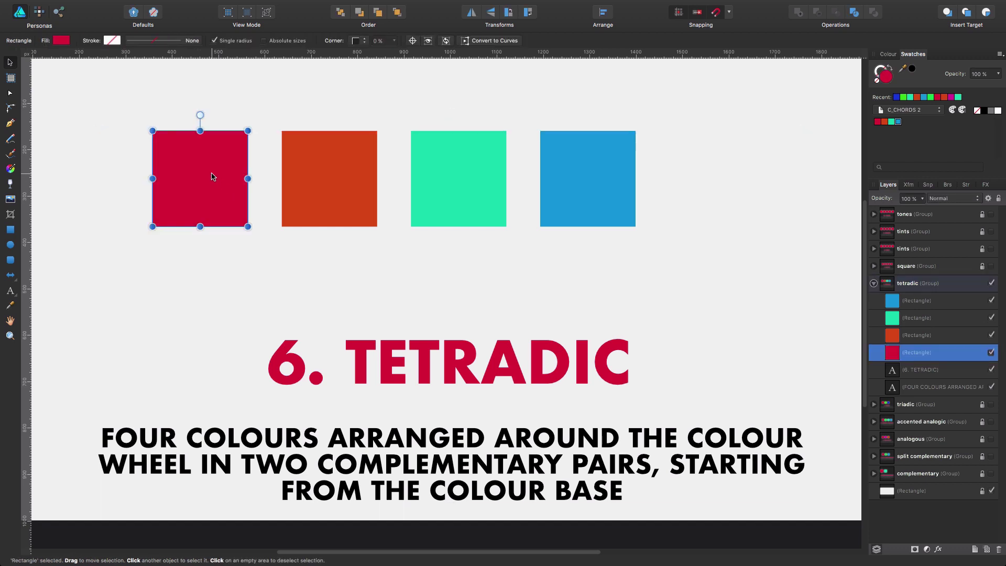
pyautogui.doubleClick(463, 175)
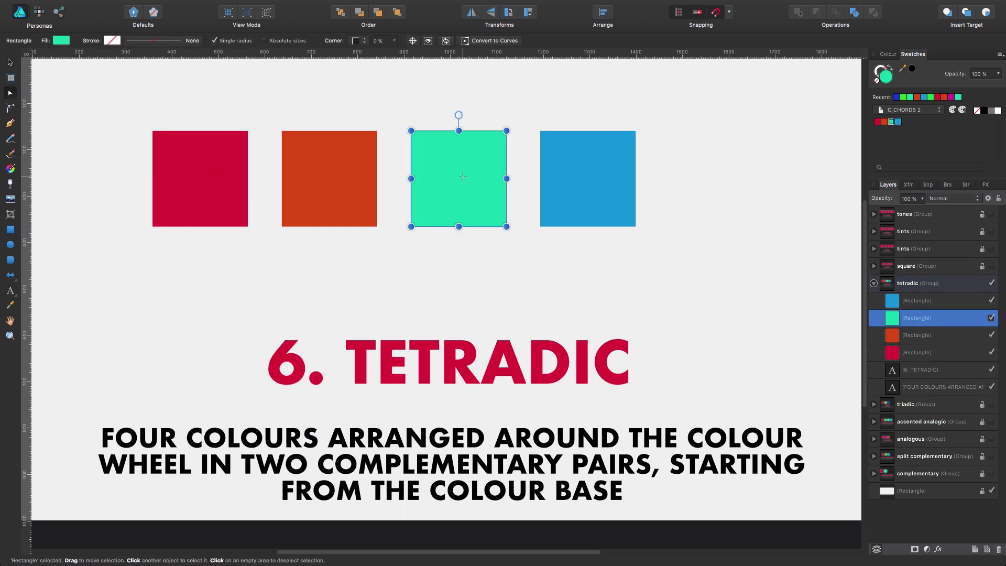
pyautogui.doubleClick(888, 78)
pyautogui.click(577, 178)
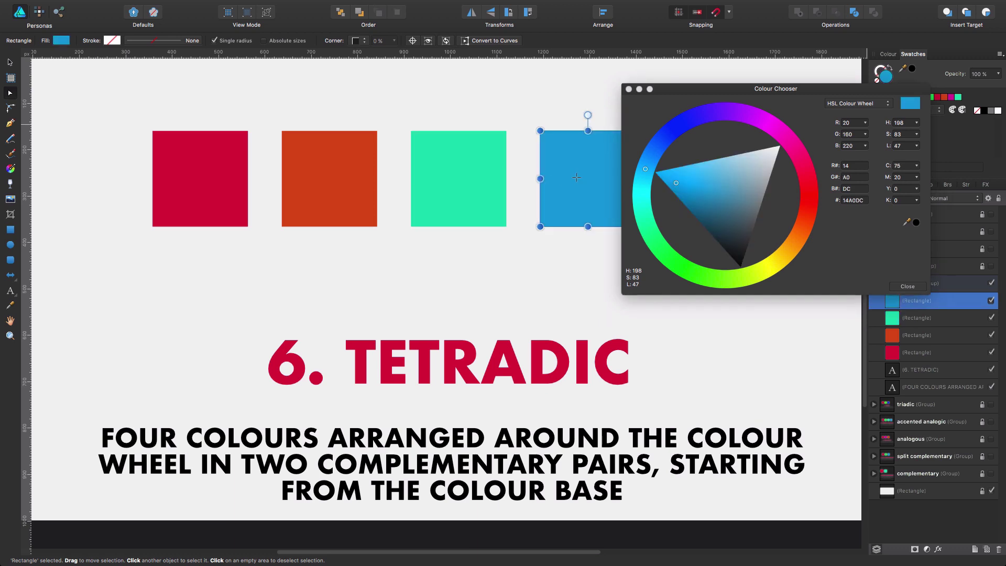
pyautogui.click(353, 178)
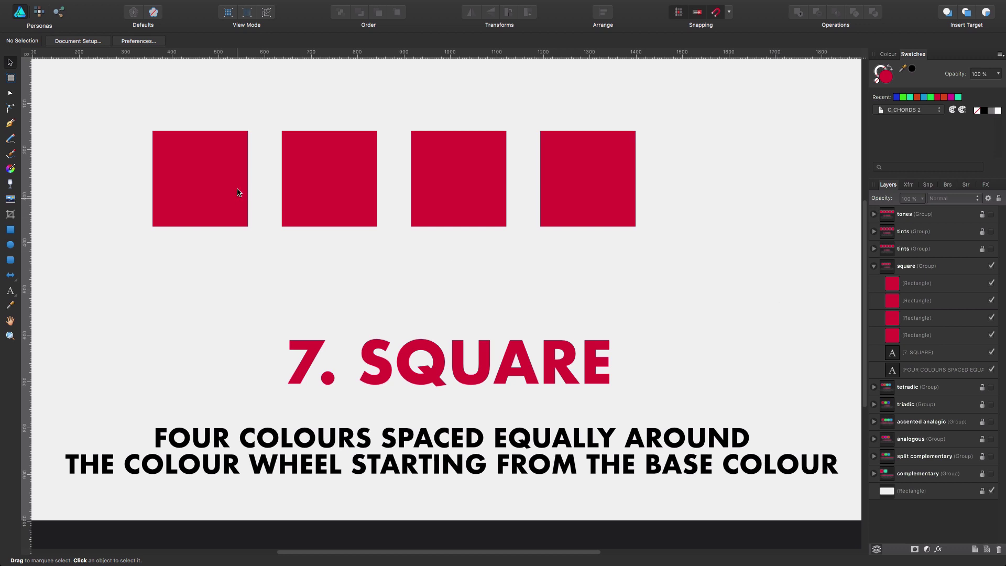
# Step: Add a Square chord based on the first square's red to the C_CHORDS 2 swatches
pyautogui.click(185, 178)
pyautogui.click(184, 179)
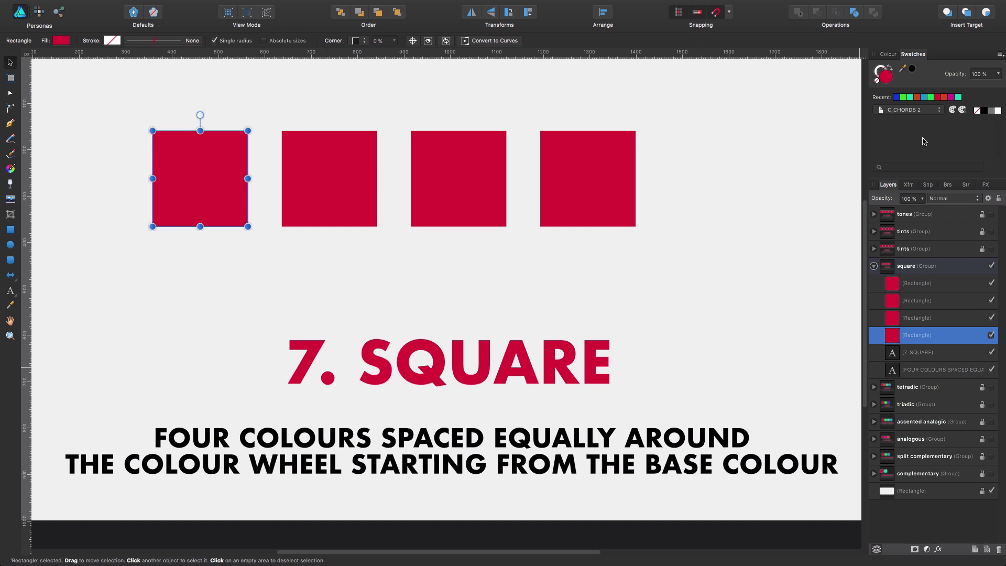
pyautogui.click(888, 55)
pyautogui.click(1000, 55)
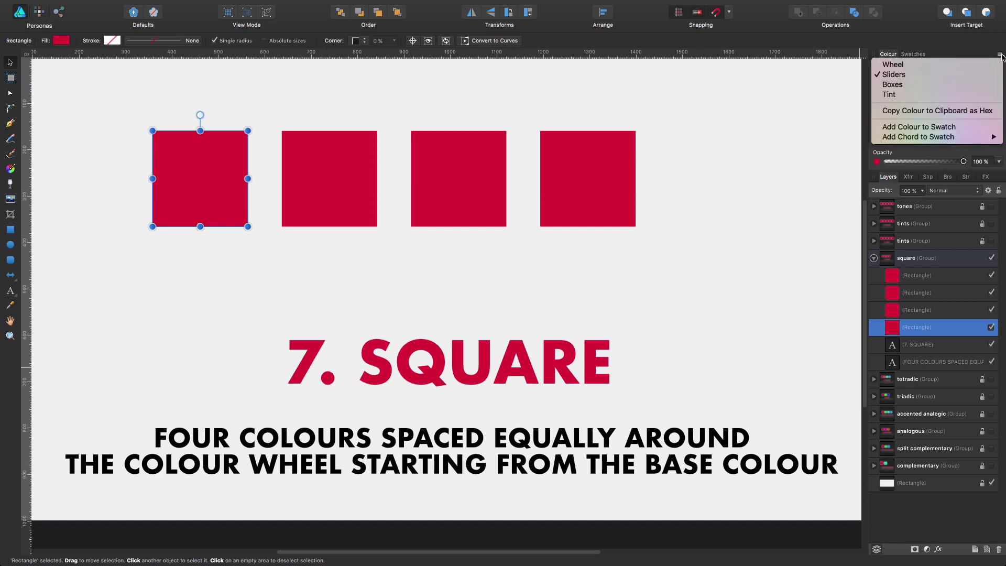
pyautogui.moveTo(972, 138)
pyautogui.click(810, 197)
pyautogui.click(914, 54)
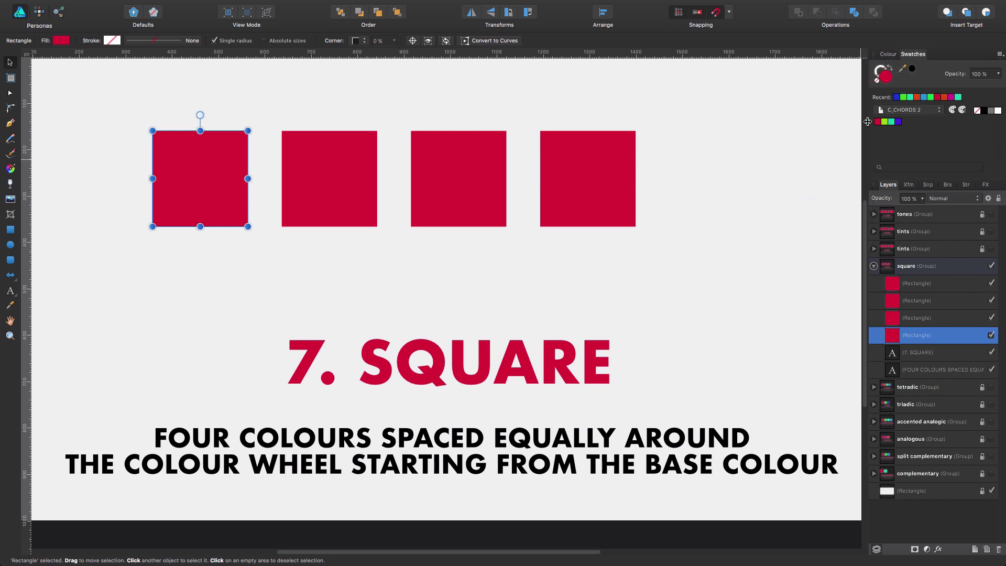
# Step: Fill the third square with the Square chord's turquoise swatch, the fourth with its violet-blue and the second with its lime green
pyautogui.moveTo(892, 126)
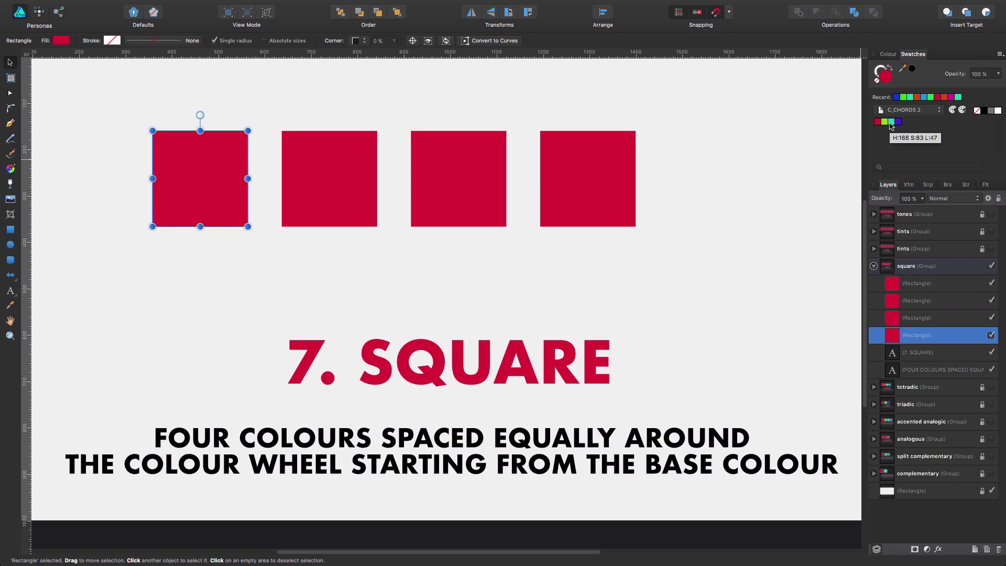
pyautogui.click(447, 184)
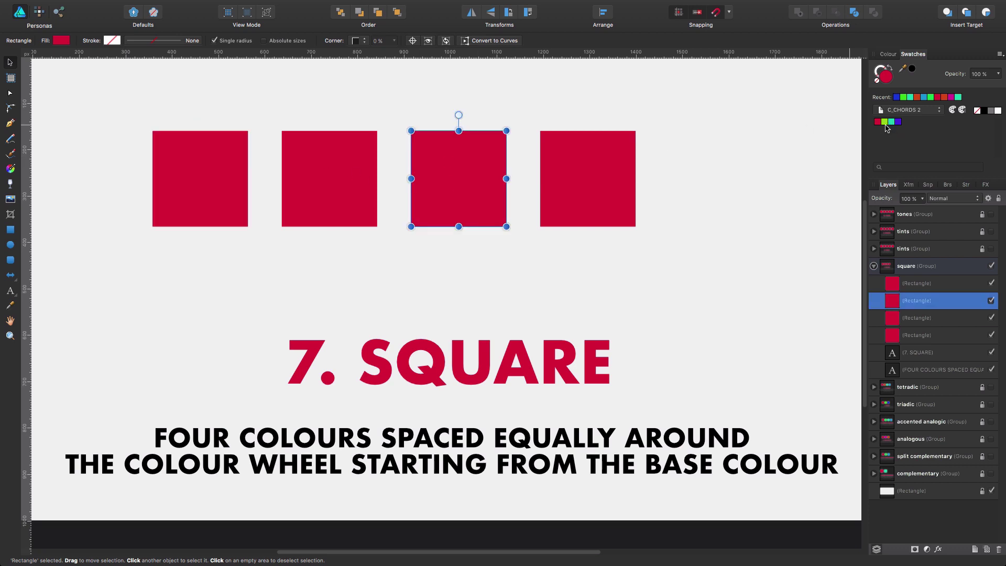
pyautogui.click(891, 123)
pyautogui.click(585, 180)
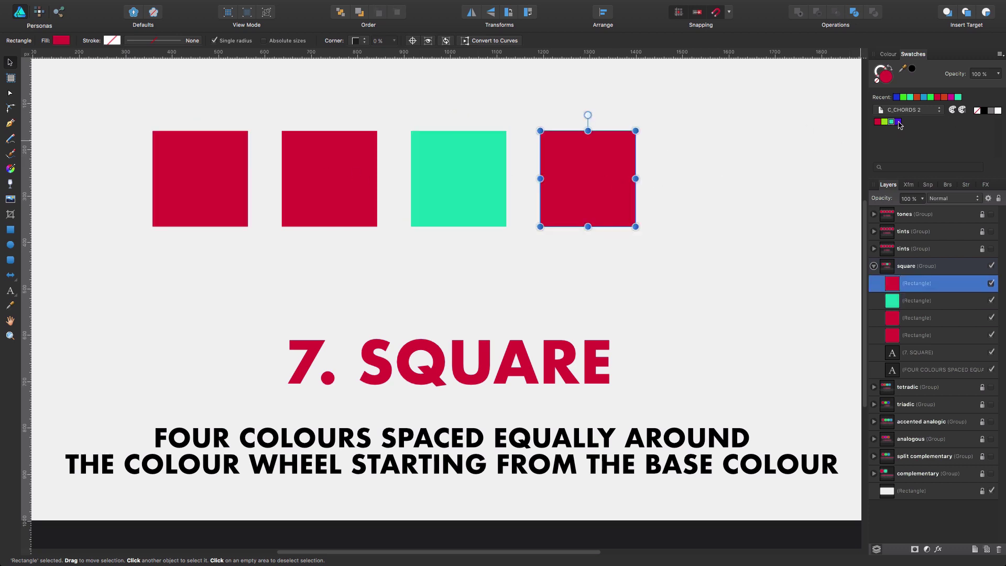
pyautogui.click(898, 122)
pyautogui.click(361, 178)
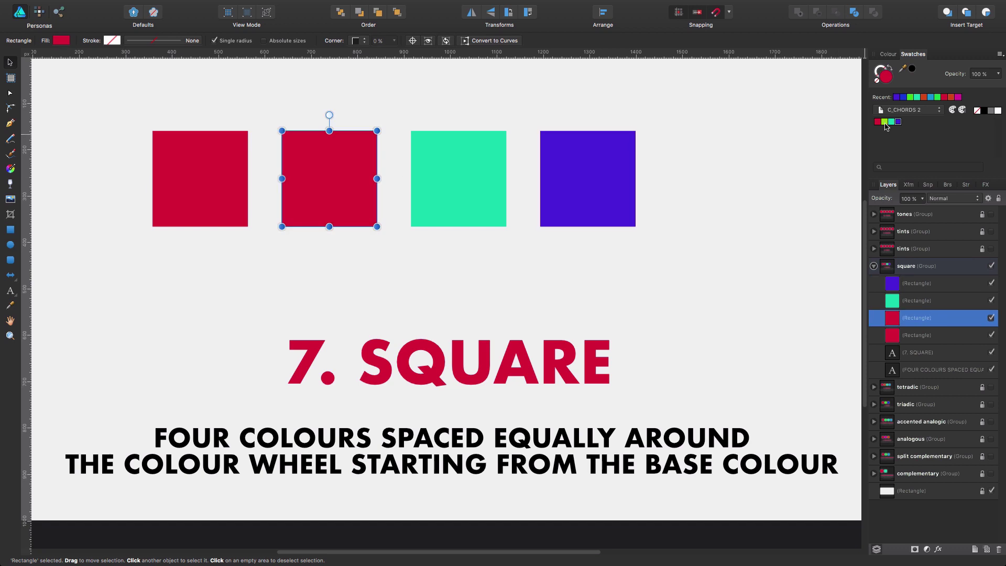
pyautogui.click(885, 121)
# Step: Compare the positions of the square chord's lime, red, turquoise and violet-blue fills on the HSL colour wheel
pyautogui.doubleClick(886, 77)
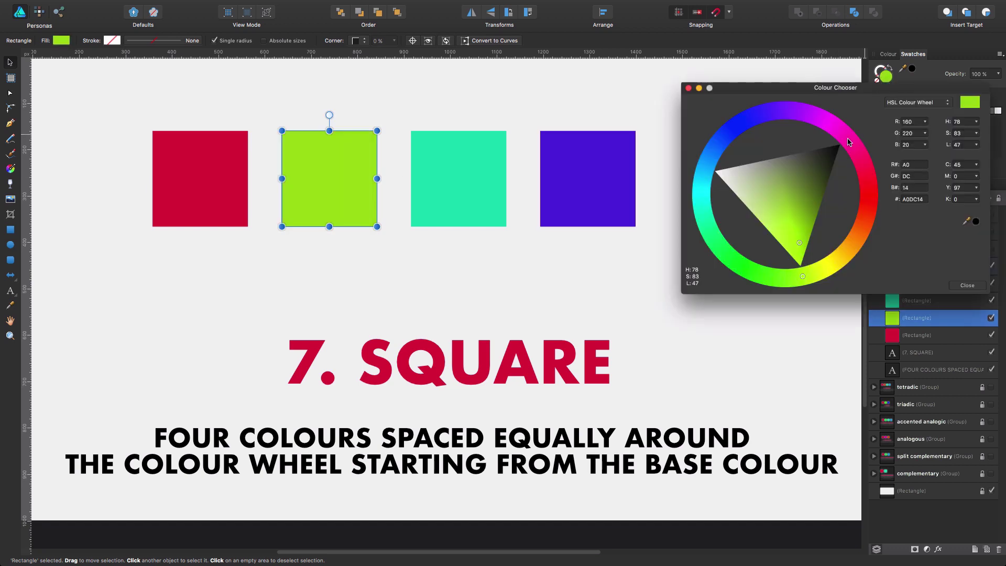
pyautogui.moveTo(918, 92); pyautogui.dragTo(874, 221)
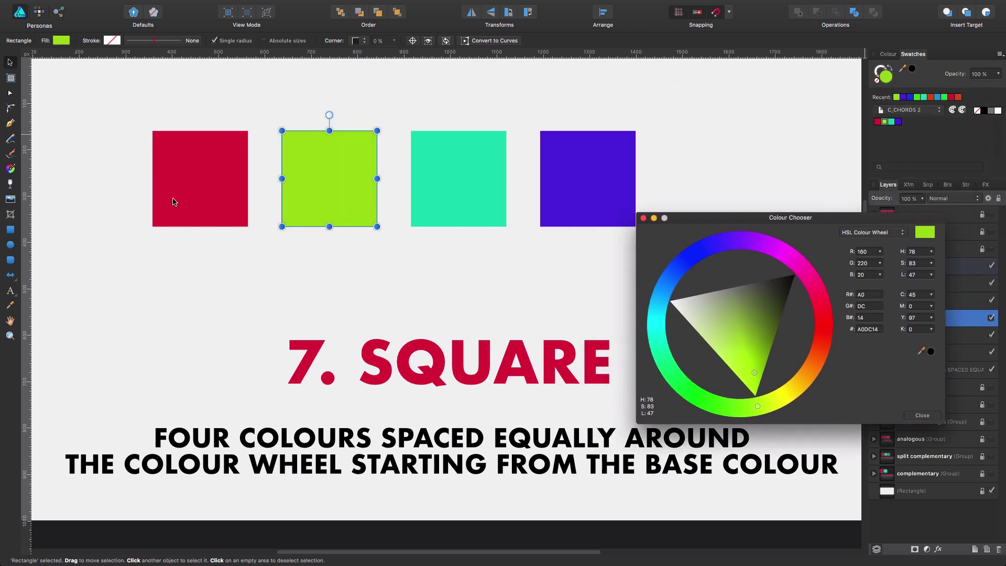
pyautogui.click(202, 205)
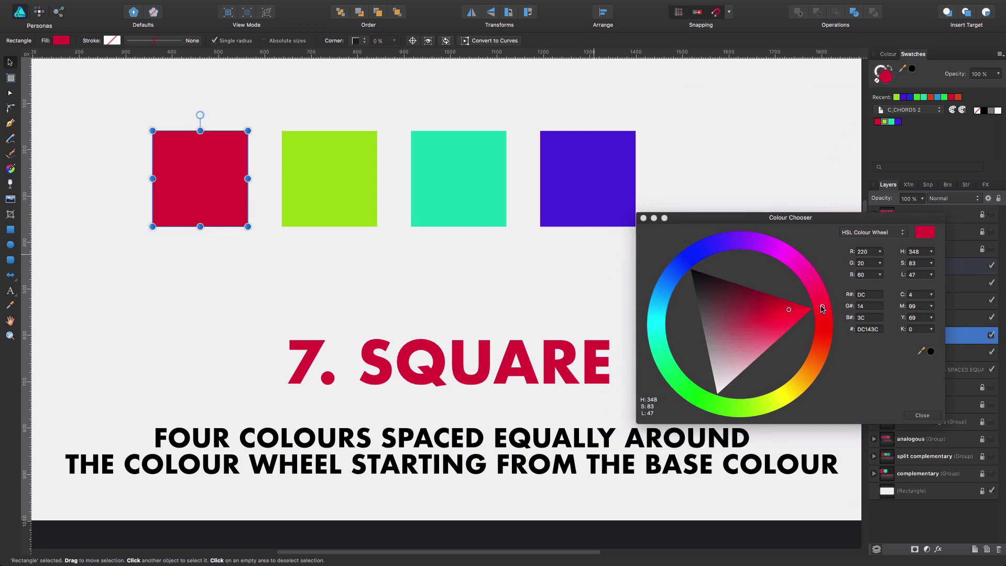
pyautogui.click(472, 186)
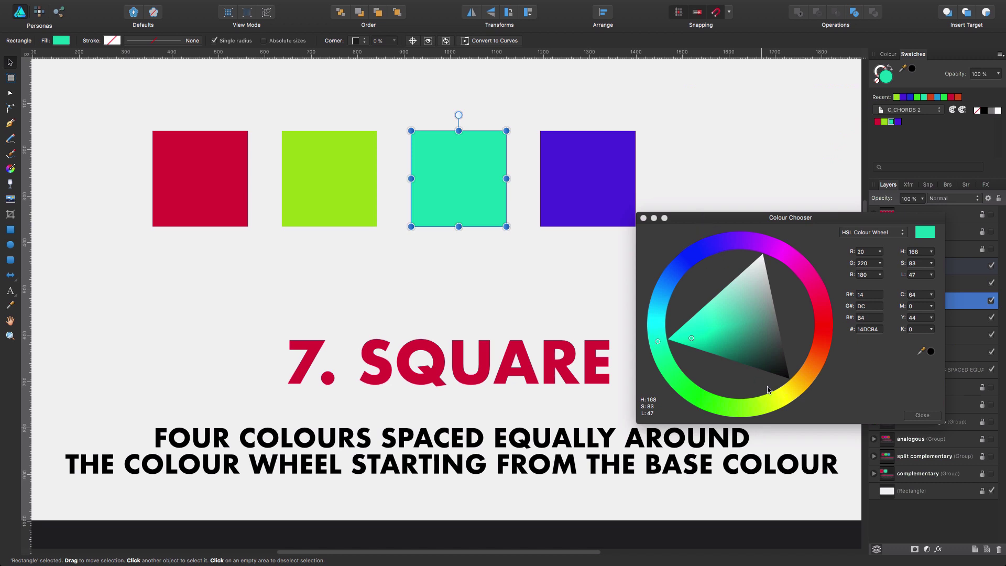
pyautogui.click(349, 169)
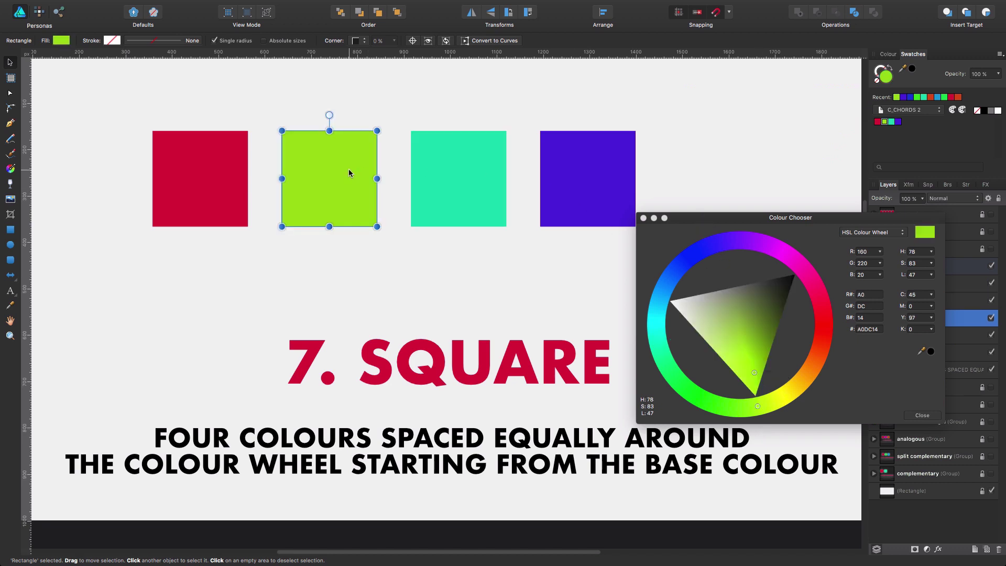
pyautogui.click(596, 172)
pyautogui.click(748, 149)
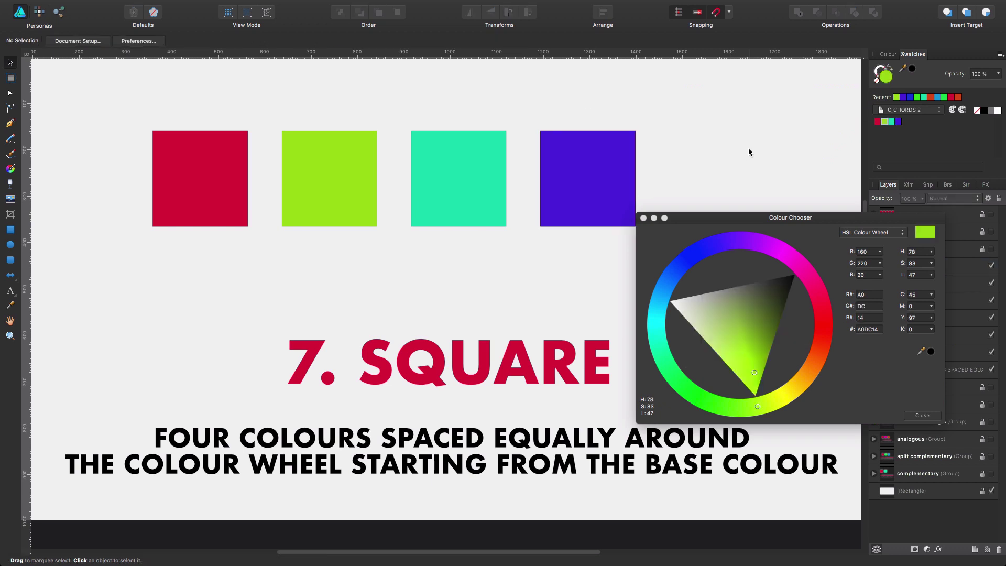
pyautogui.click(644, 218)
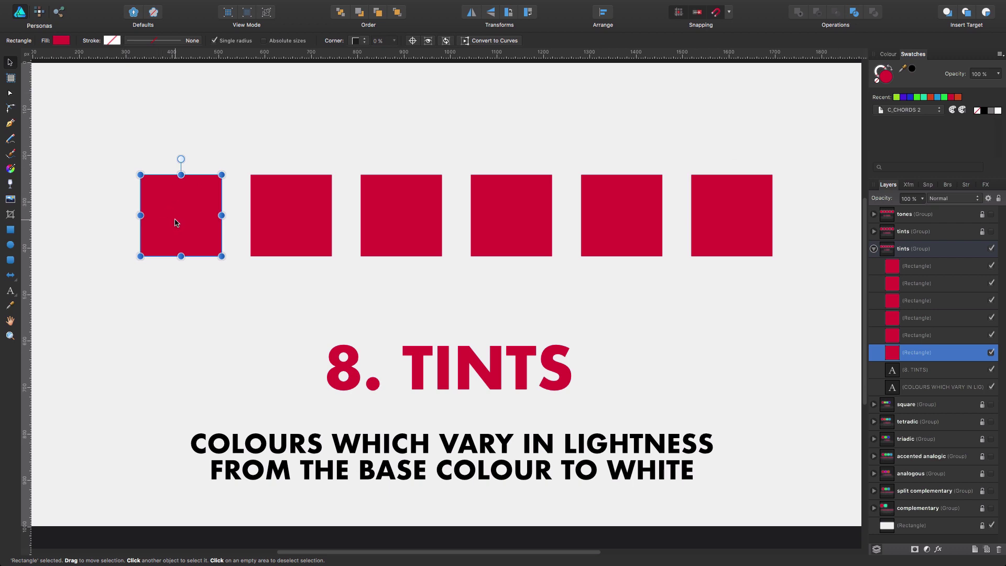
# Step: Add a Tints chord based on the first square's red to the C_CHORDS 2 swatches
pyautogui.click(889, 54)
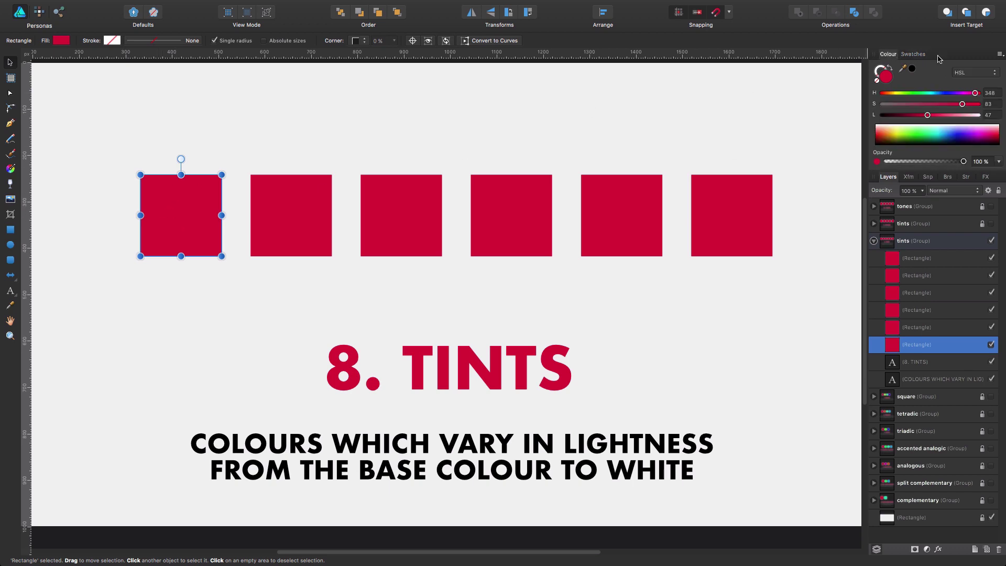
pyautogui.click(1000, 54)
pyautogui.moveTo(960, 137)
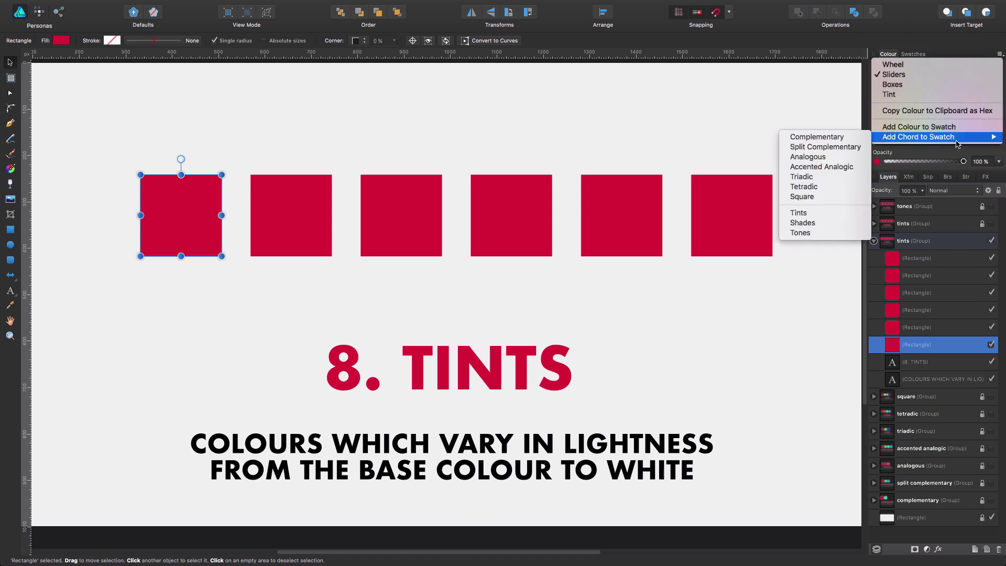
pyautogui.click(822, 213)
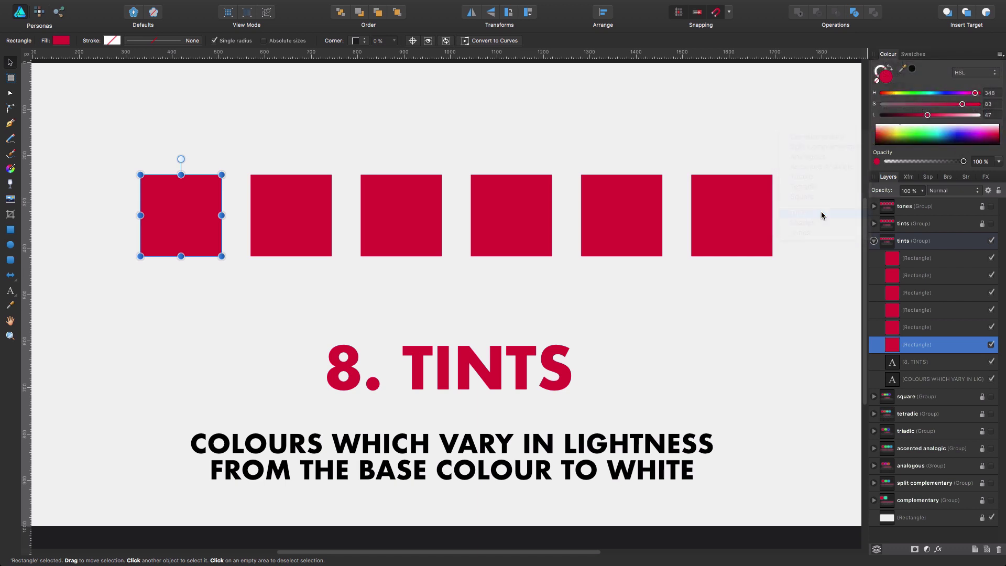
pyautogui.click(911, 54)
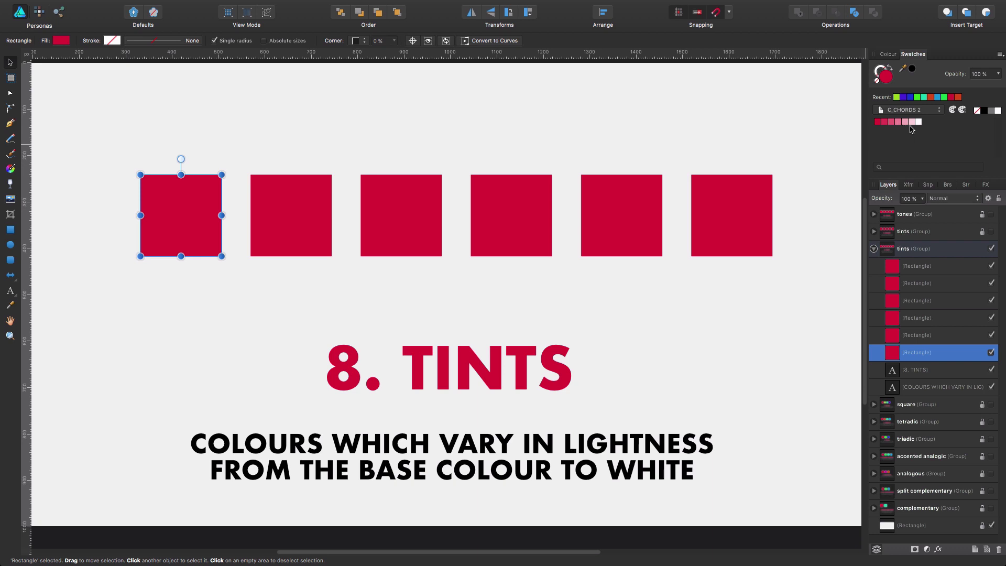
# Step: Fill the second to sixth squares with the Tints chord's second to sixth swatches, getting progressively lighter
pyautogui.click(312, 204)
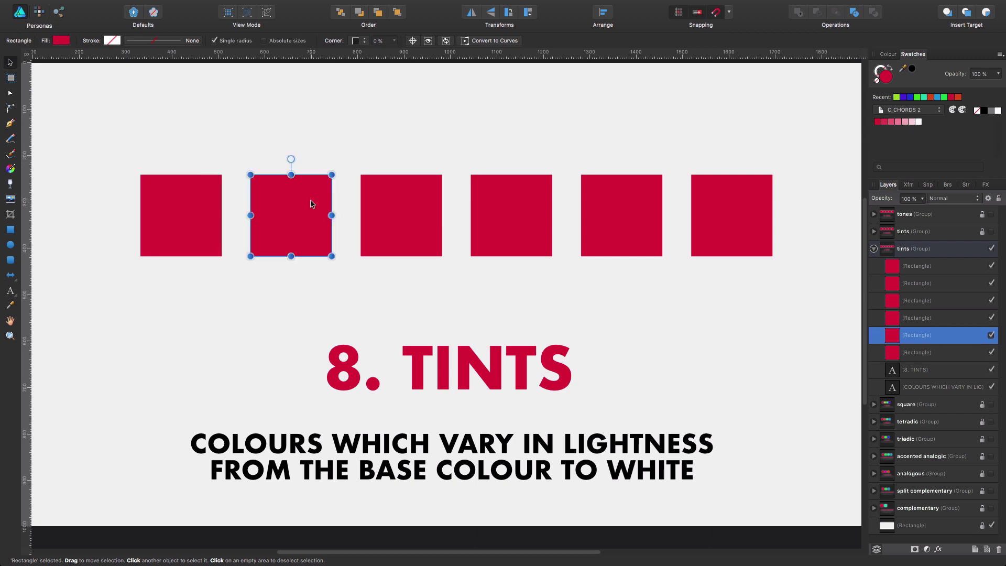
pyautogui.click(885, 124)
pyautogui.click(395, 204)
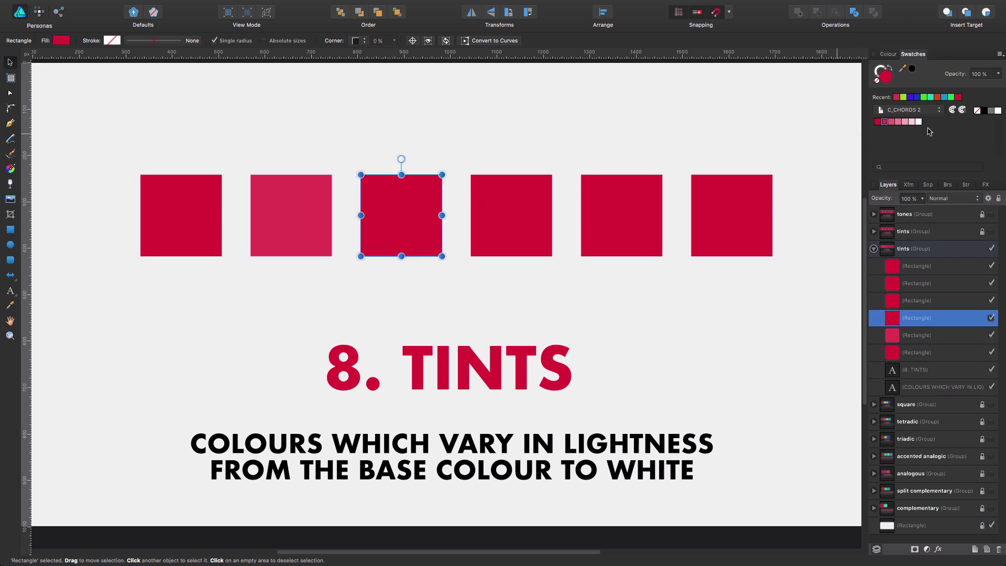
pyautogui.click(893, 123)
pyautogui.click(544, 205)
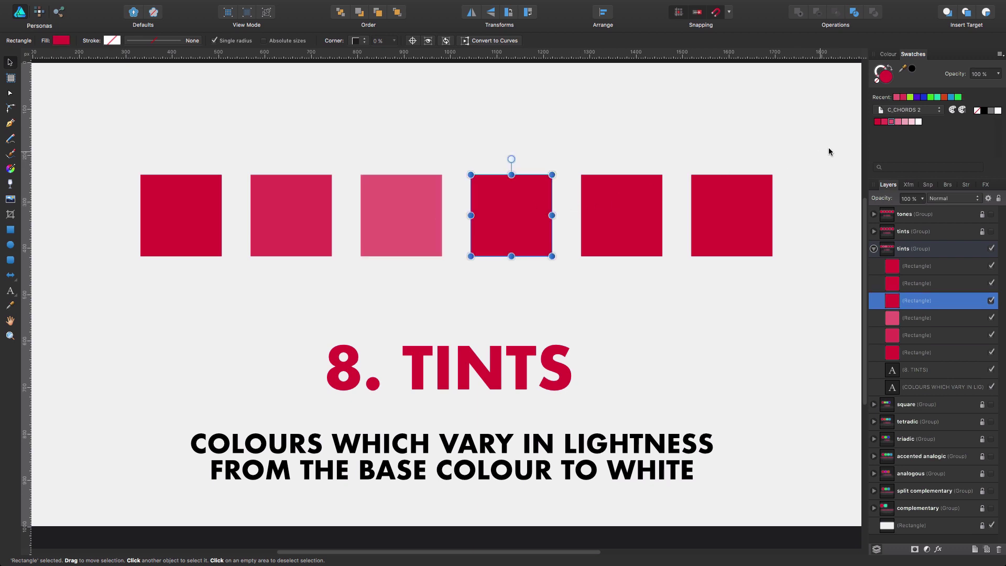
pyautogui.click(899, 123)
pyautogui.click(593, 215)
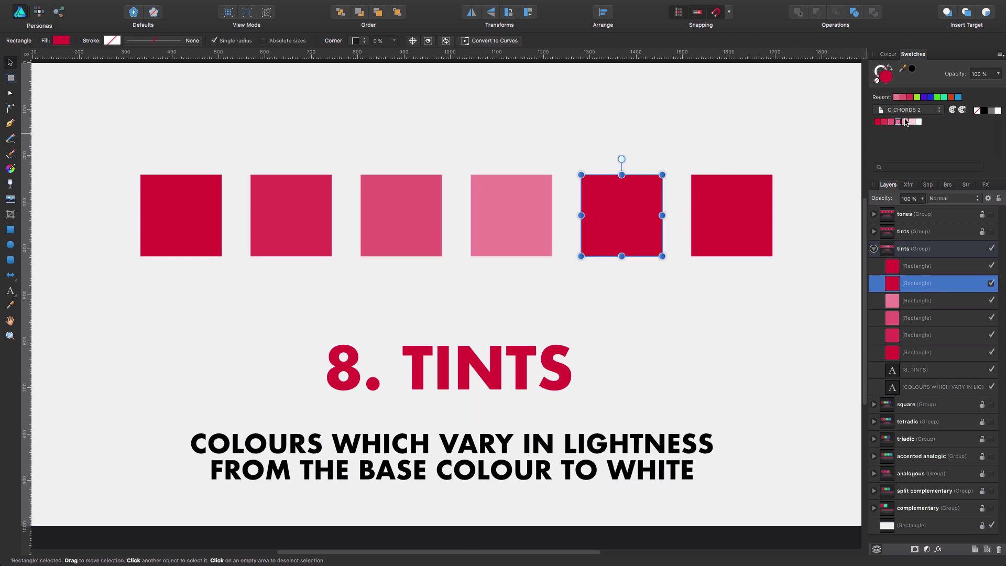
pyautogui.click(905, 123)
pyautogui.click(727, 218)
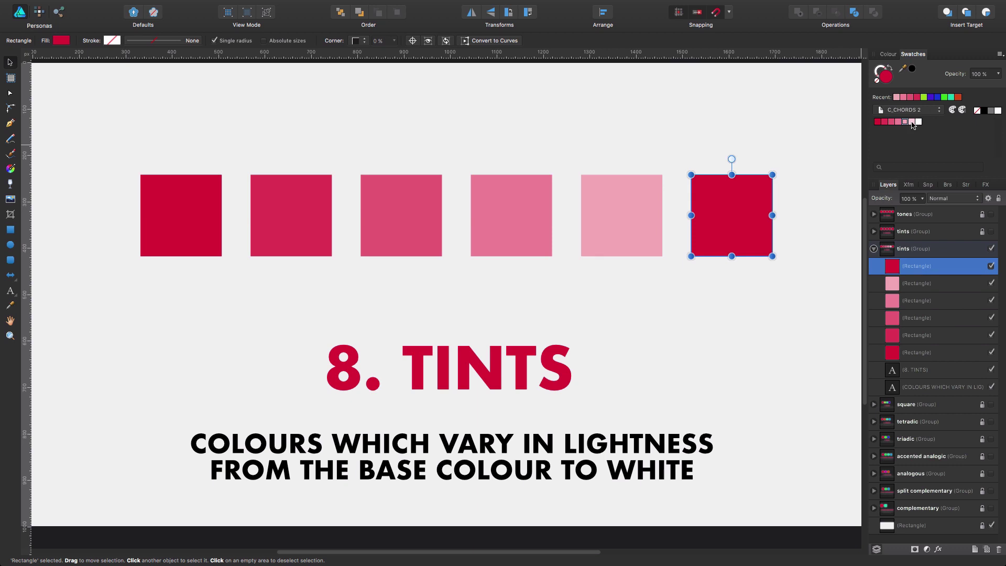
pyautogui.click(912, 122)
pyautogui.click(819, 186)
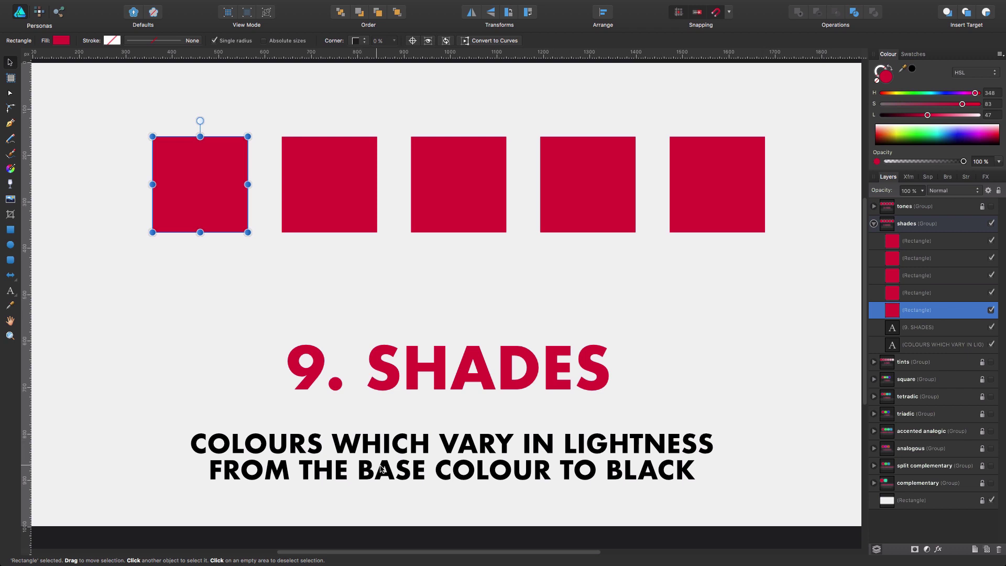
# Step: Add a Shades chord based on the first square's red to the C_CHORDS 2 swatches
pyautogui.click(1000, 54)
pyautogui.moveTo(934, 144)
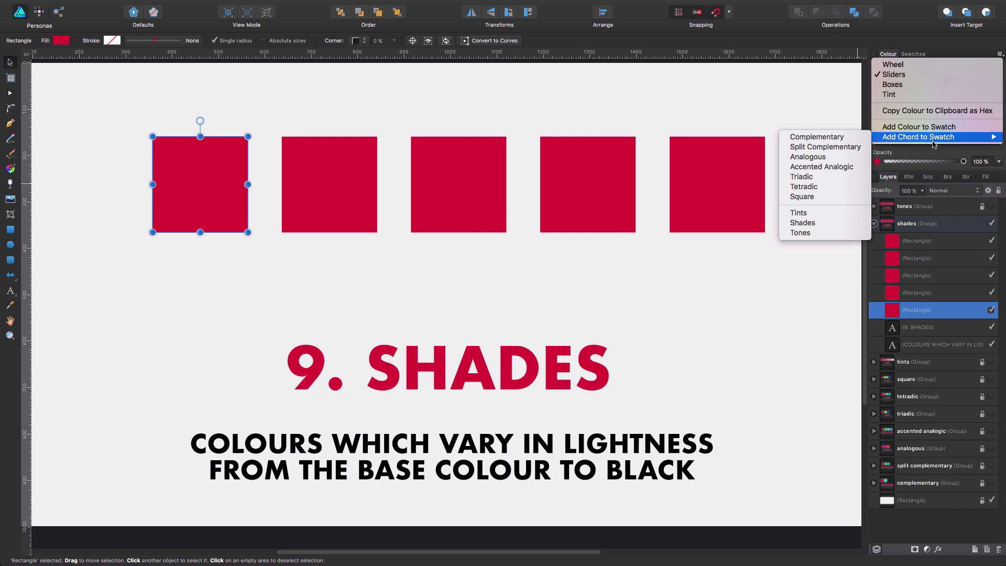
pyautogui.click(805, 223)
pyautogui.click(913, 55)
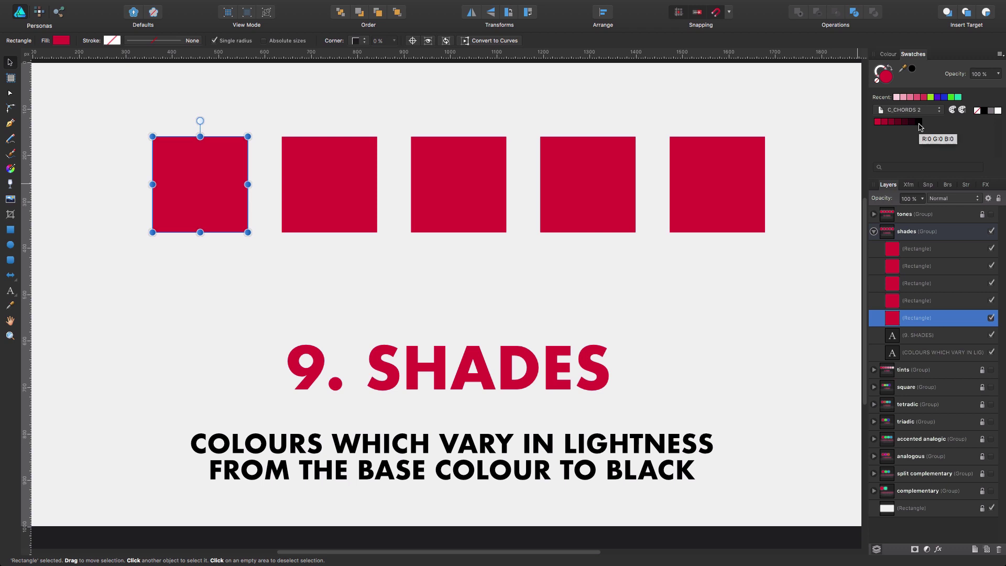
# Step: Fill the second to fifth squares with the Shades chord's second to fifth swatches, getting progressively darker
pyautogui.click(355, 165)
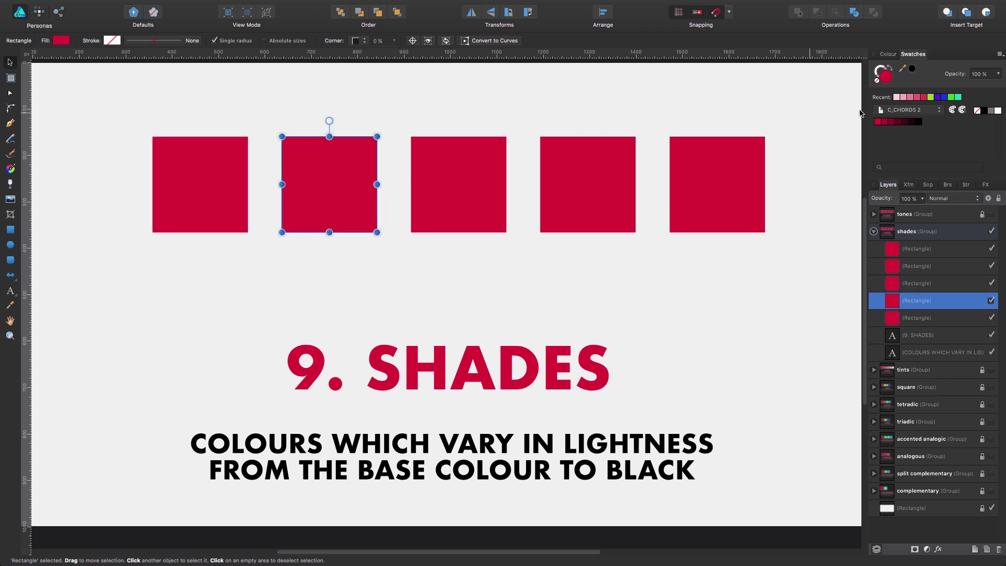
pyautogui.click(886, 122)
pyautogui.click(493, 173)
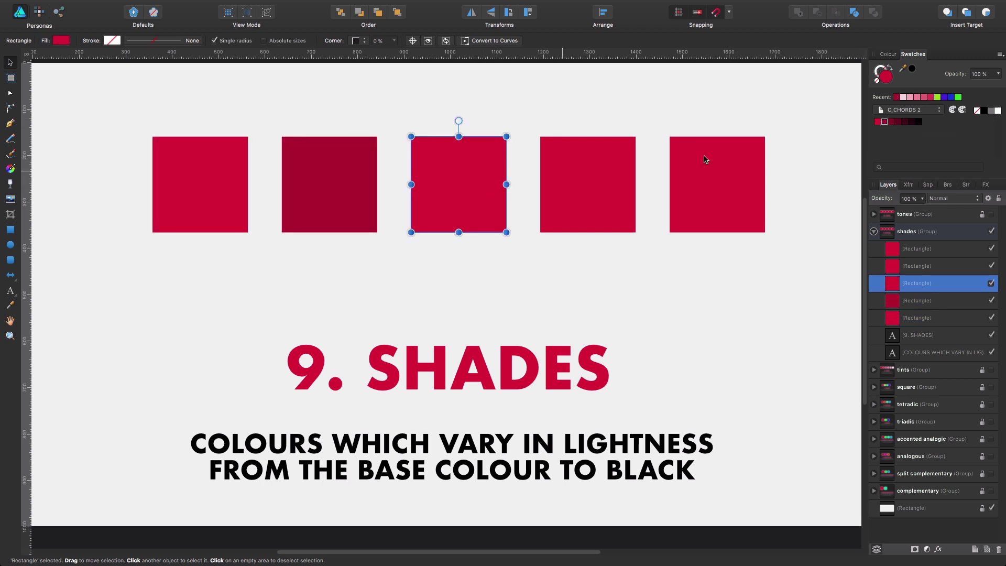
pyautogui.click(899, 122)
pyautogui.click(586, 186)
pyautogui.click(904, 122)
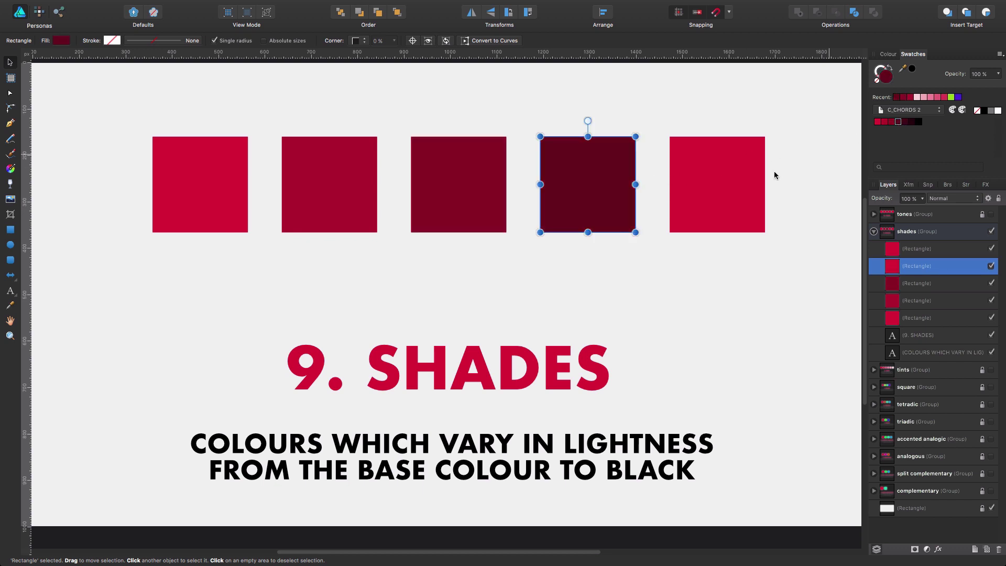
pyautogui.click(723, 188)
pyautogui.click(911, 122)
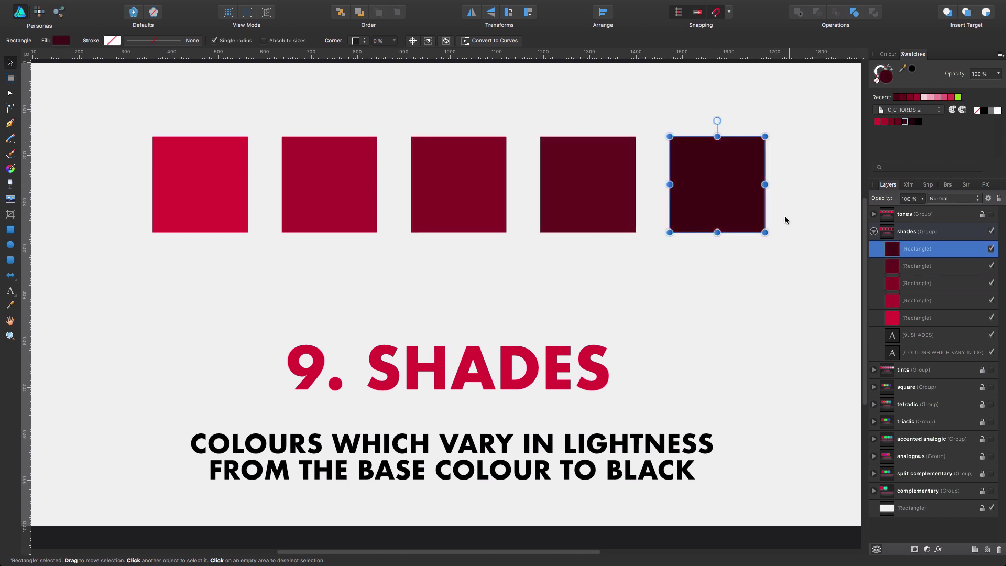
# Step: Duplicate the fourth and fifth squares below the row and fill the copies with the near-black and black shade swatches
pyautogui.keyDown('shift'); pyautogui.click(574, 195); pyautogui.keyUp('shift')
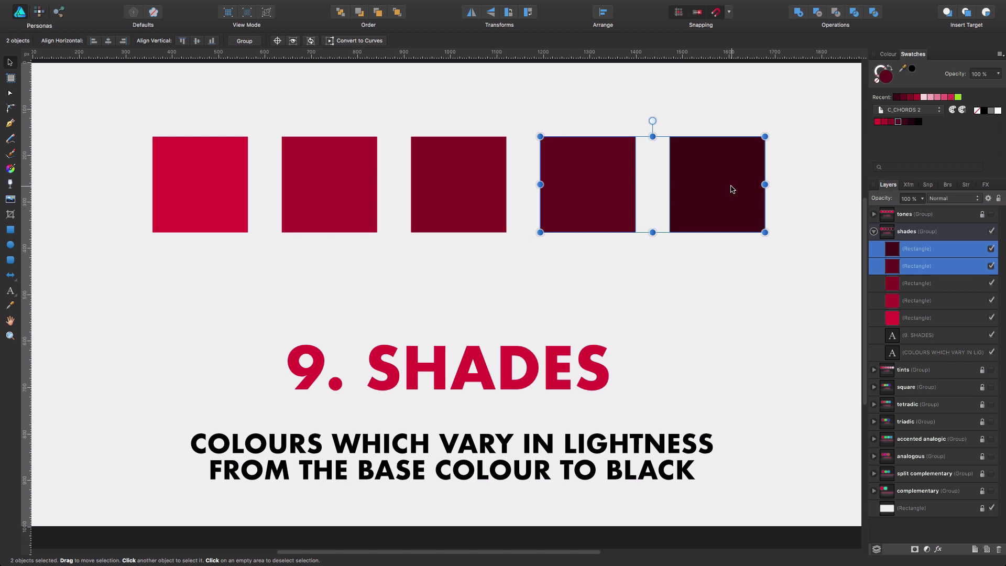
pyautogui.moveTo(731, 207); pyautogui.dragTo(731, 295)
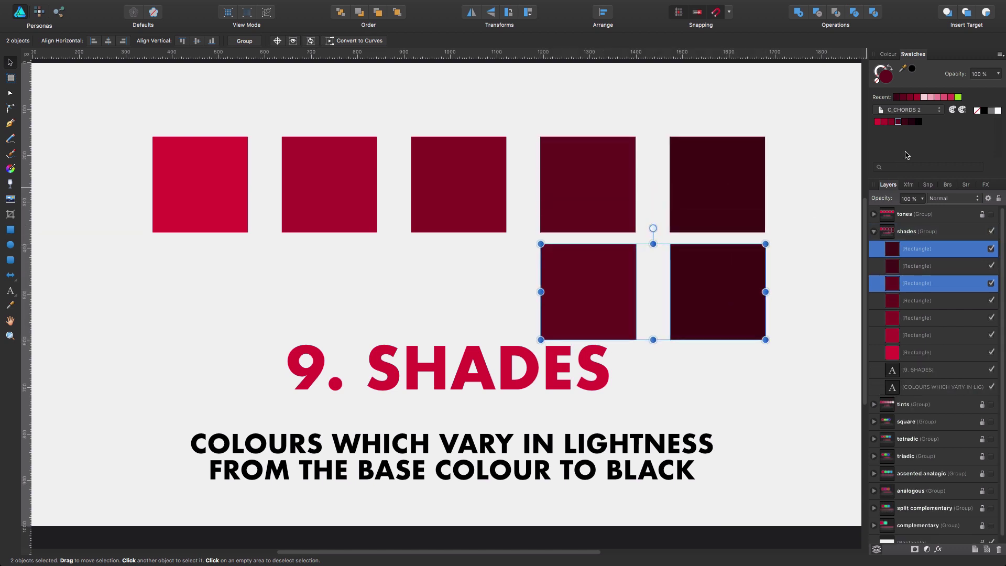
pyautogui.click(589, 275)
pyautogui.click(912, 122)
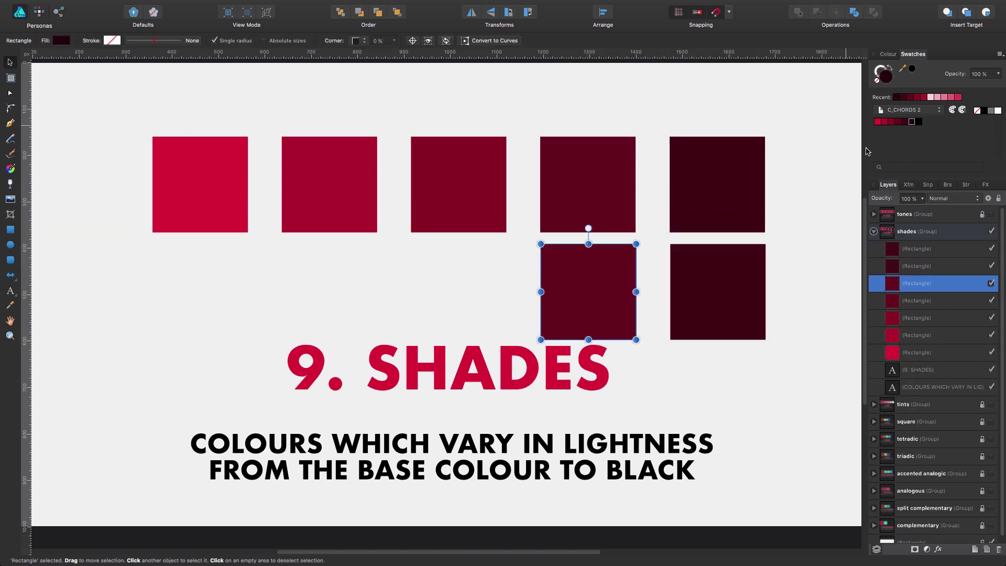
pyautogui.click(681, 298)
pyautogui.click(918, 122)
pyautogui.click(917, 122)
pyautogui.click(835, 221)
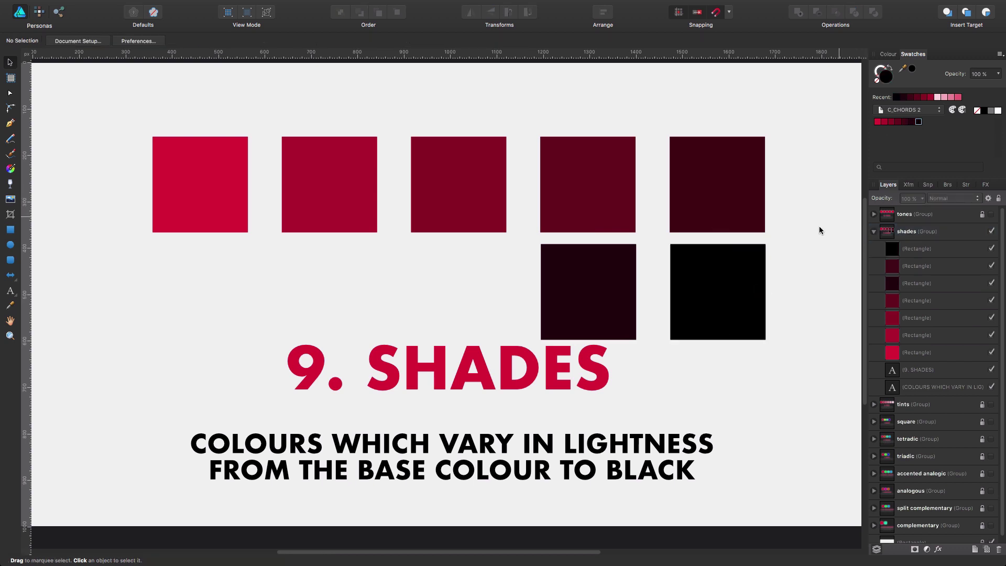
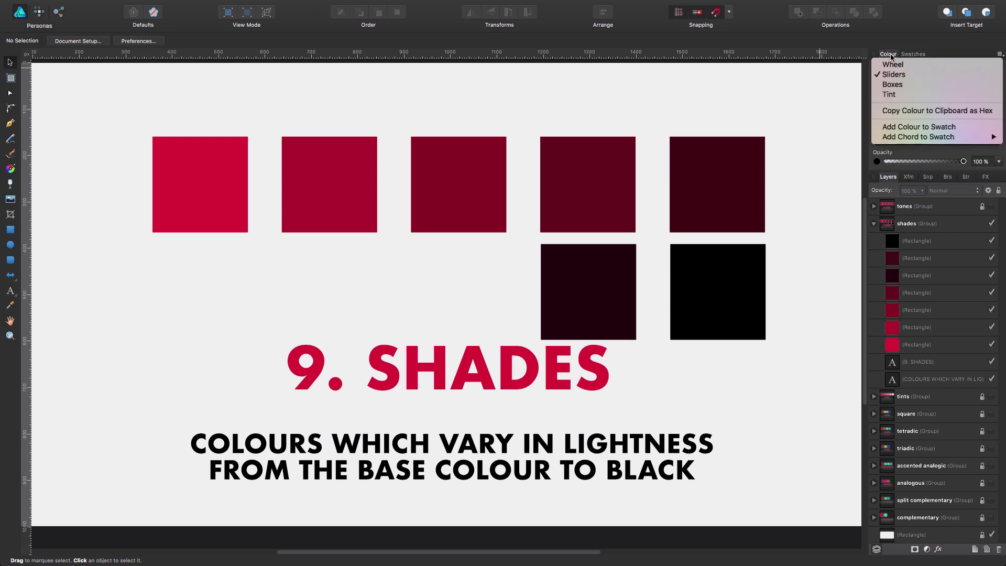
# Step: Compare the chord types available for adding from the current colour with those for creating a chord from the red swatch
pyautogui.moveTo(930, 139)
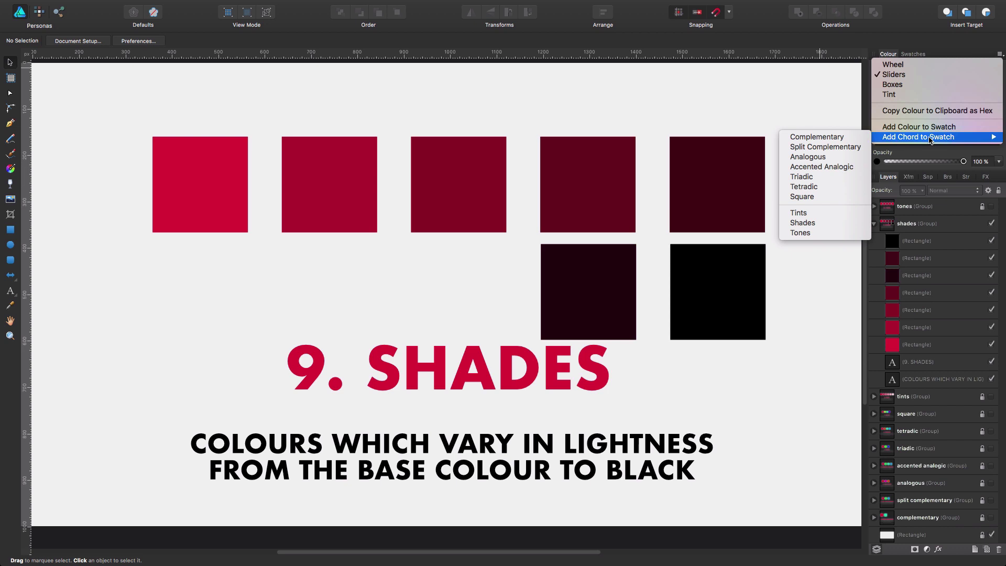
pyautogui.click(910, 54)
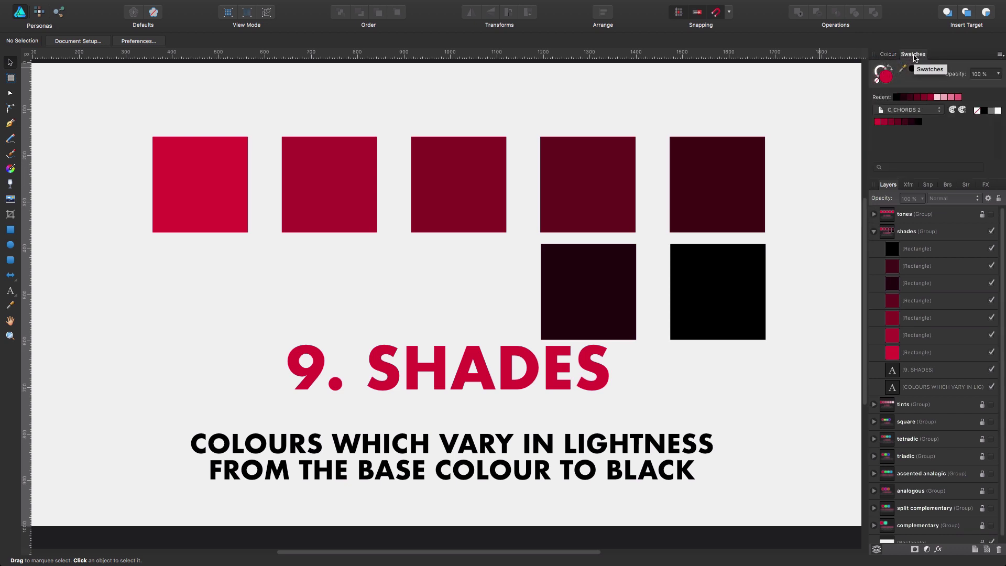
pyautogui.click(999, 54)
pyautogui.click(915, 55)
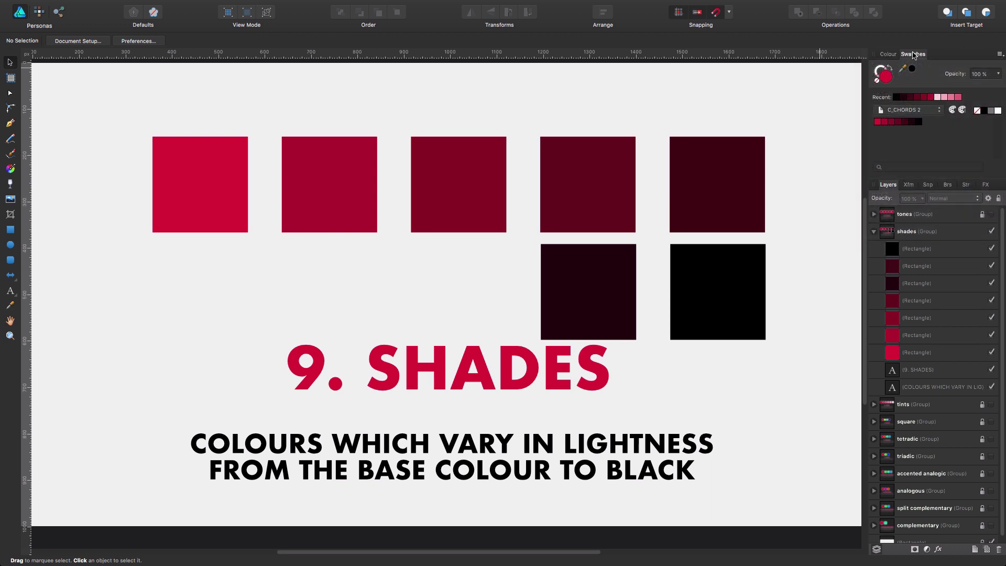
pyautogui.rightClick(938, 140)
pyautogui.moveTo(922, 205)
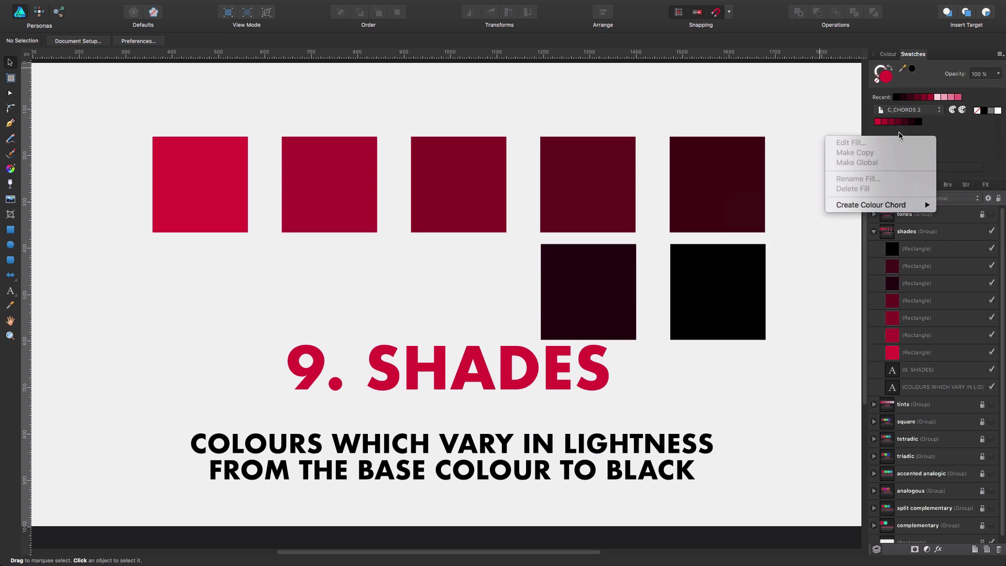
pyautogui.click(879, 125)
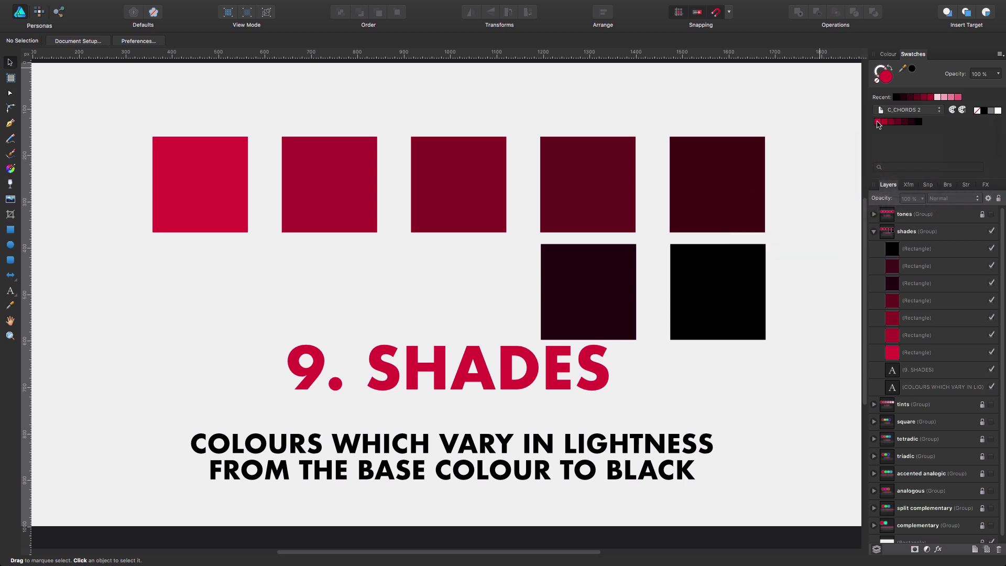
pyautogui.rightClick(879, 124)
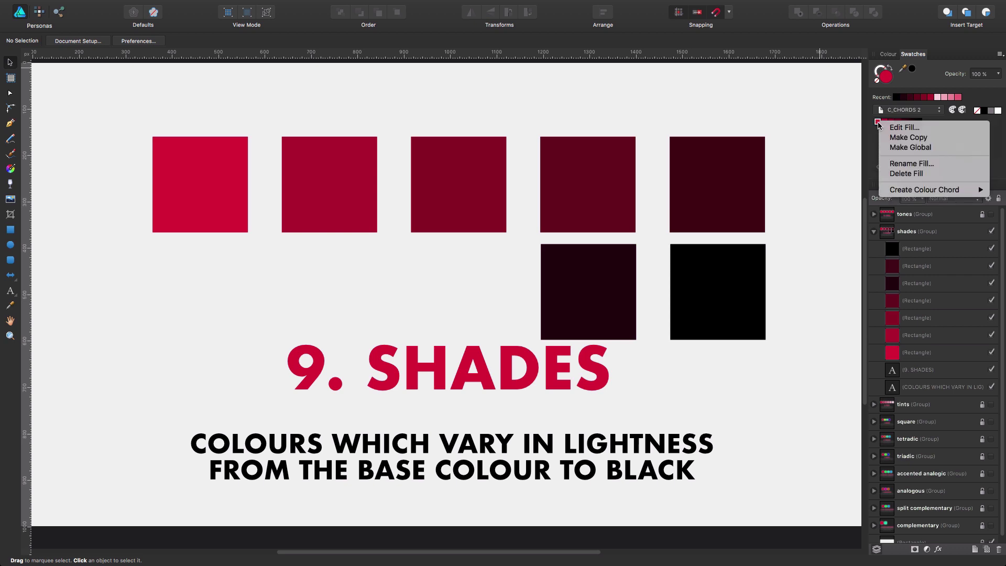
pyautogui.moveTo(922, 192)
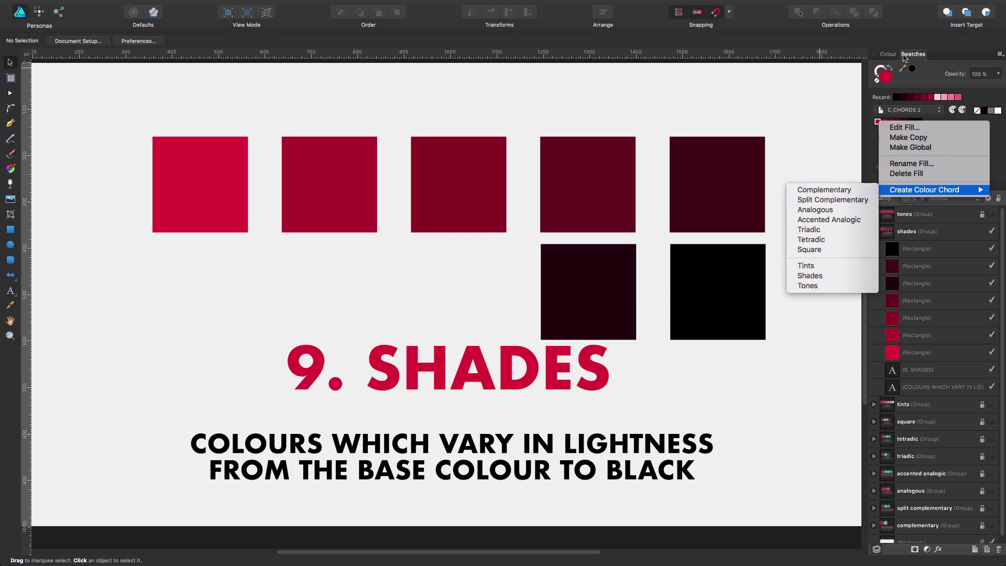
pyautogui.click(886, 56)
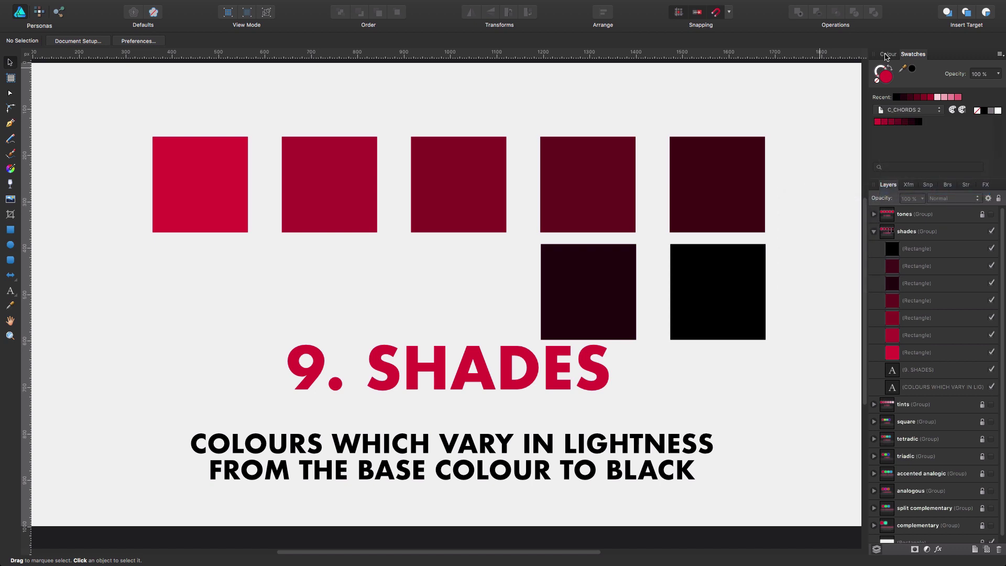
pyautogui.click(886, 56)
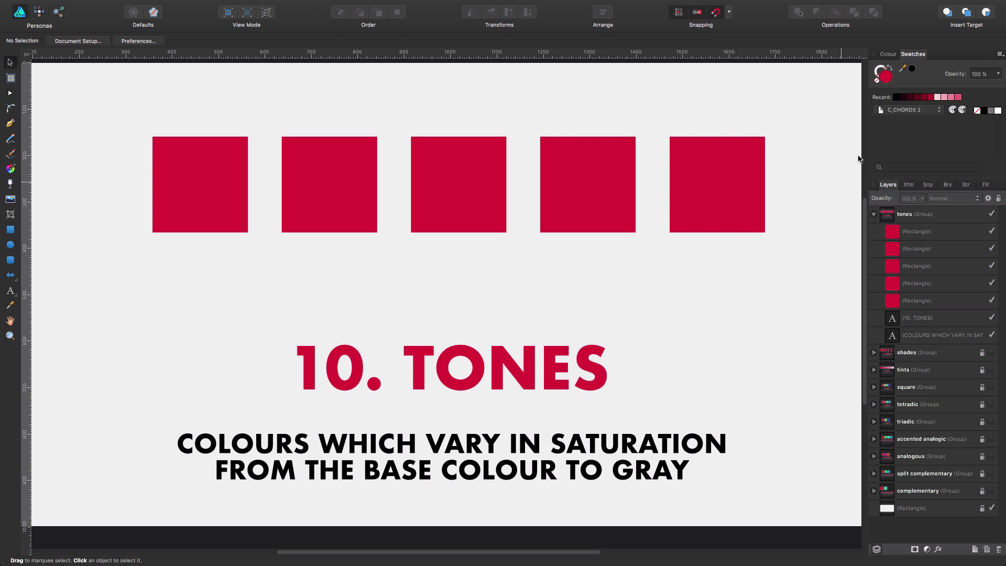
# Step: Add a Tones chord based on the first square's red to the C_CHORDS 2 swatches
pyautogui.click(888, 54)
pyautogui.click(211, 197)
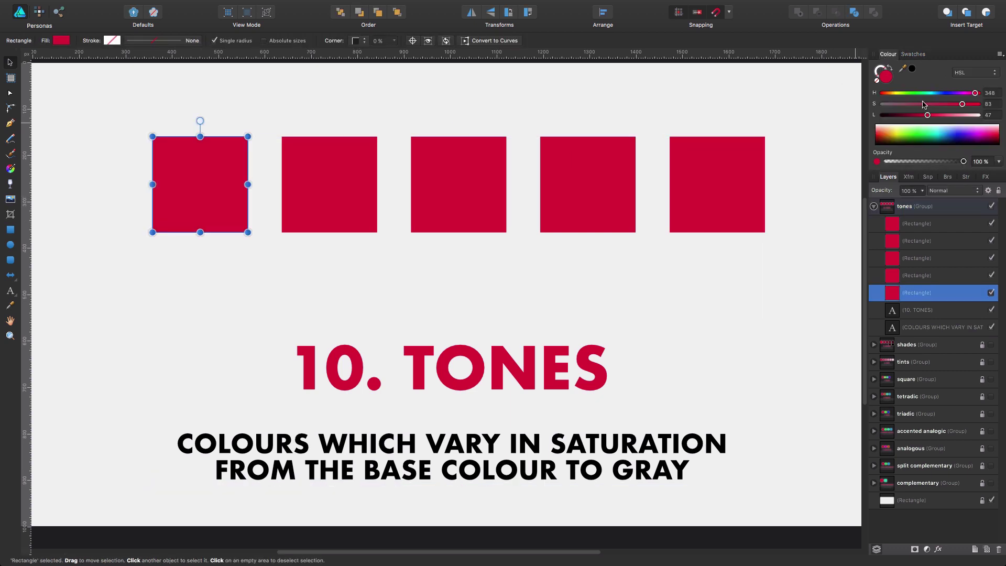
pyautogui.click(1000, 54)
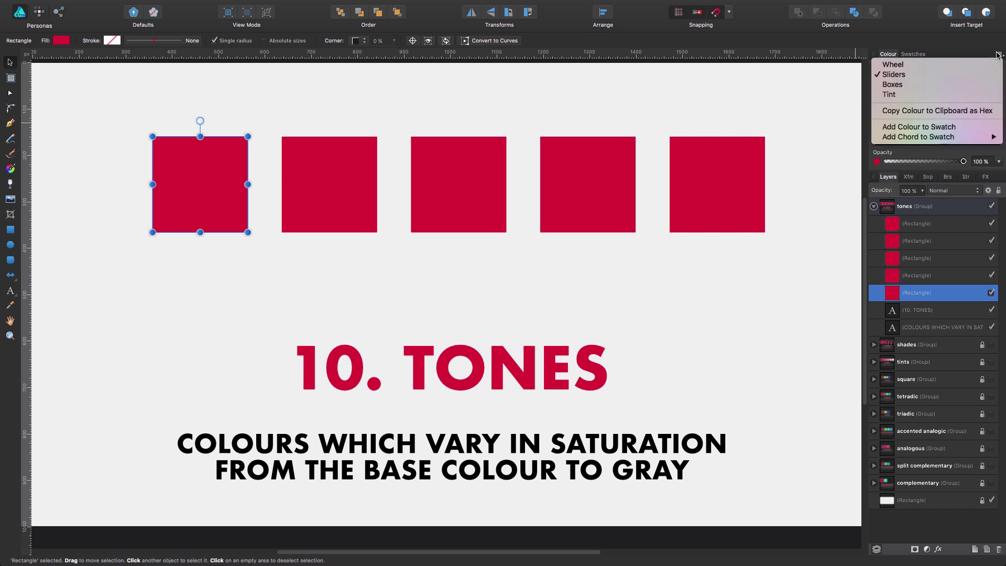
pyautogui.moveTo(922, 137)
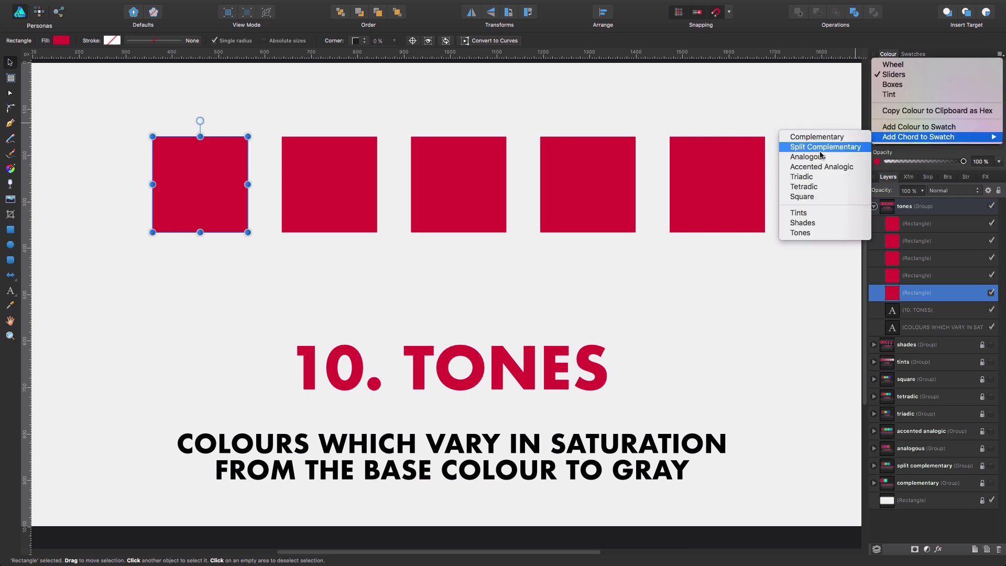
pyautogui.click(807, 233)
pyautogui.click(913, 54)
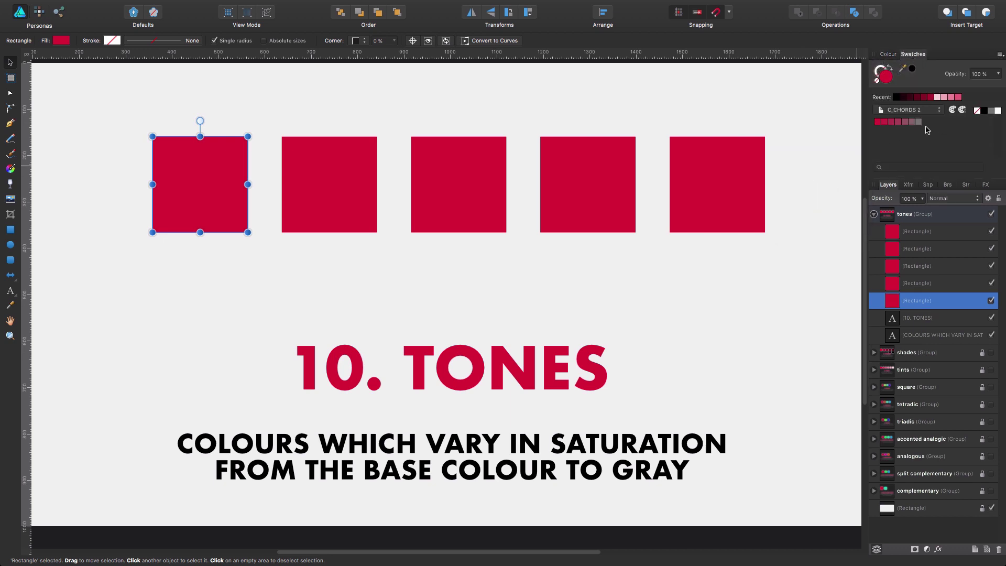
# Step: Fill the second to fifth squares with the Tones chord's second to fifth swatches, getting progressively greyer
pyautogui.click(341, 170)
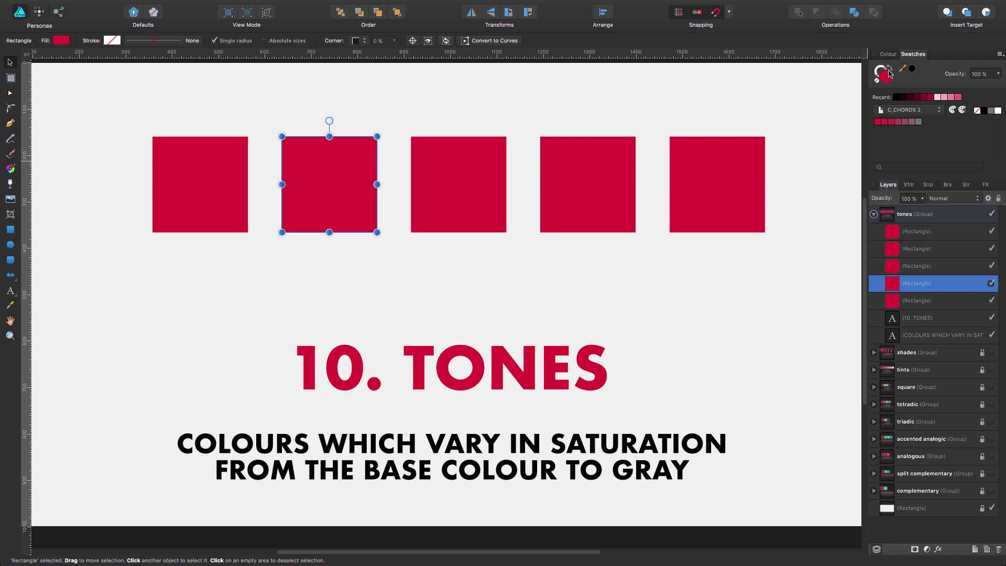
pyautogui.click(885, 121)
pyautogui.click(456, 173)
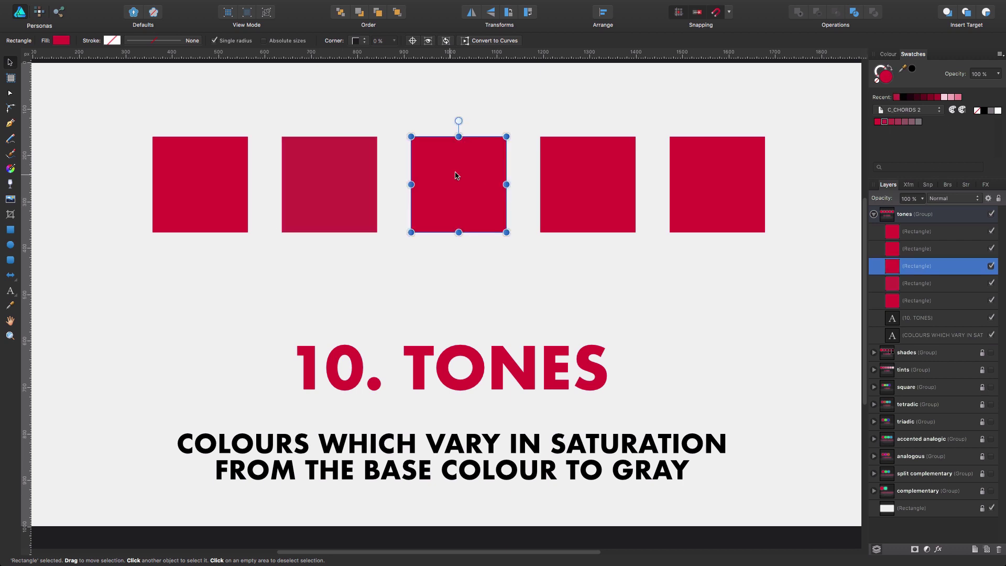
pyautogui.click(892, 121)
pyautogui.click(590, 175)
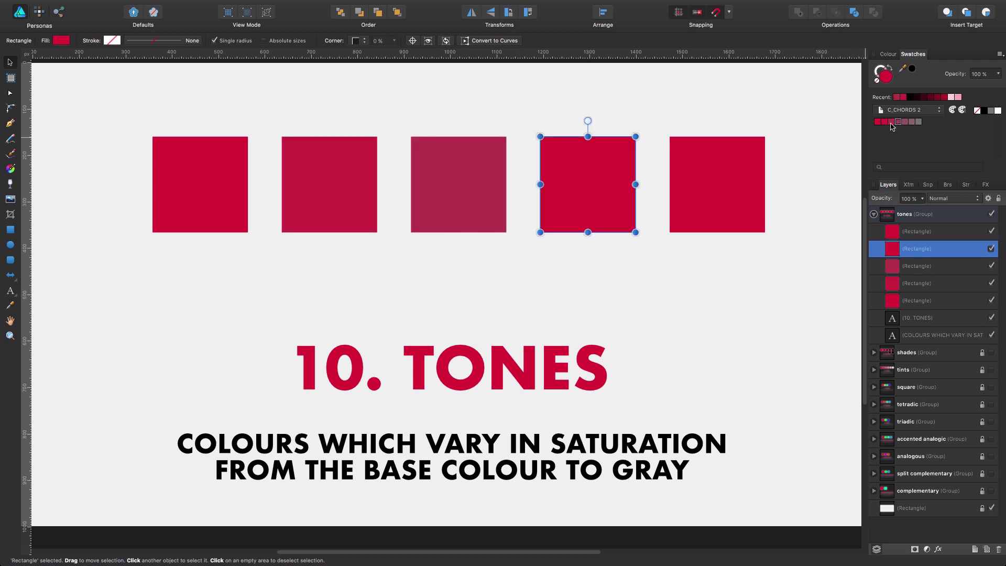
pyautogui.click(898, 122)
pyautogui.click(755, 152)
pyautogui.click(905, 122)
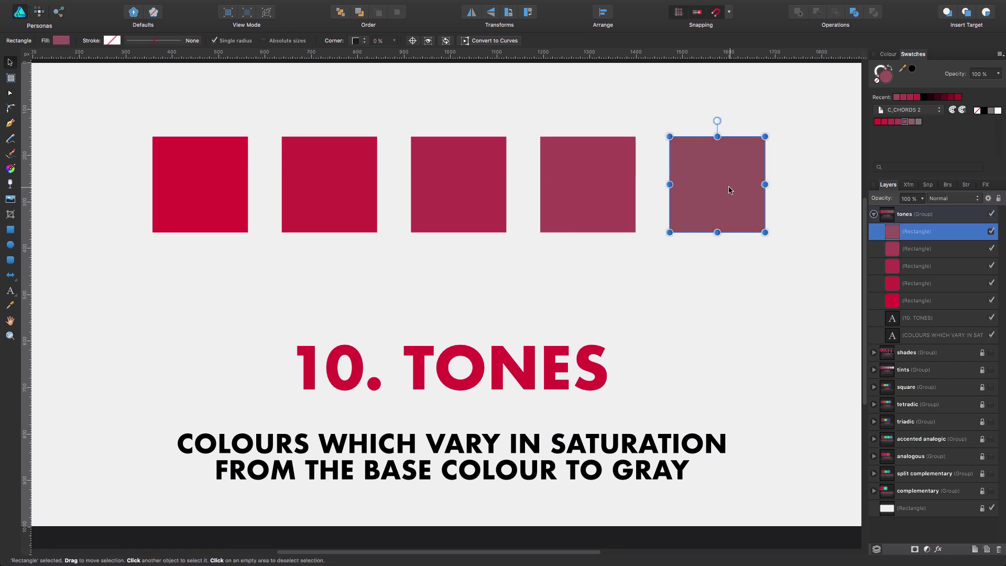
# Step: Duplicate the fourth and fifth tone squares and place the copies directly below the originals
pyautogui.keyDown('shift'); pyautogui.click(594, 205); pyautogui.keyUp('shift')
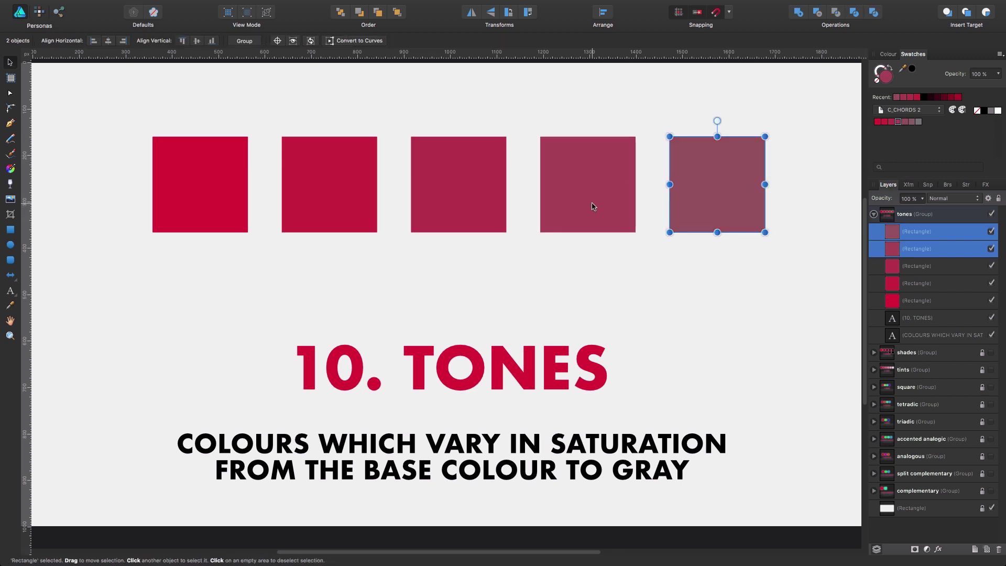
pyautogui.press('super+j')
pyautogui.moveTo(600, 190); pyautogui.dragTo(602, 294)
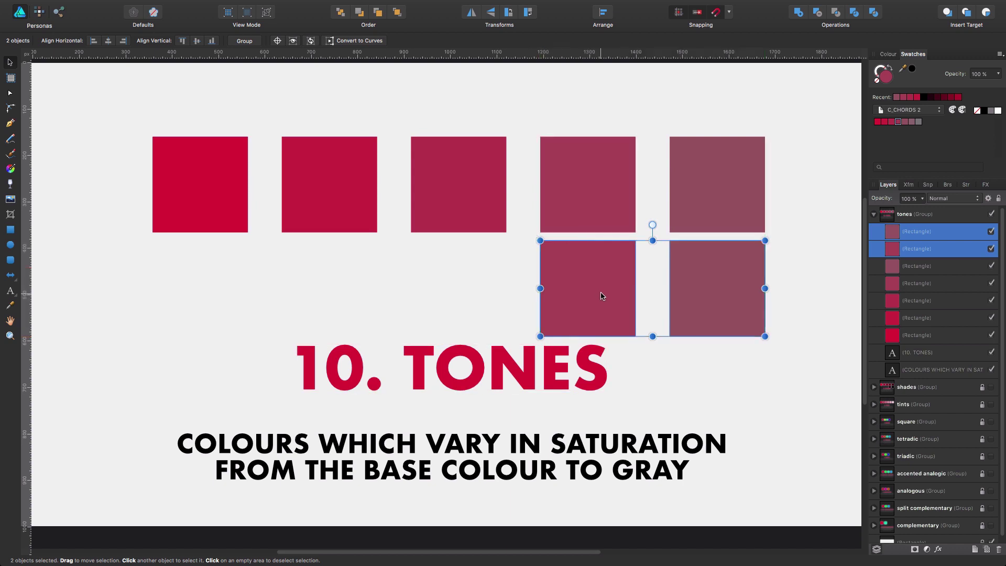
pyautogui.press('super+d')
# Step: Fill the duplicate under the fourth square with the mauve-grey tone swatch and the one under the fifth with grey
pyautogui.click(566, 292)
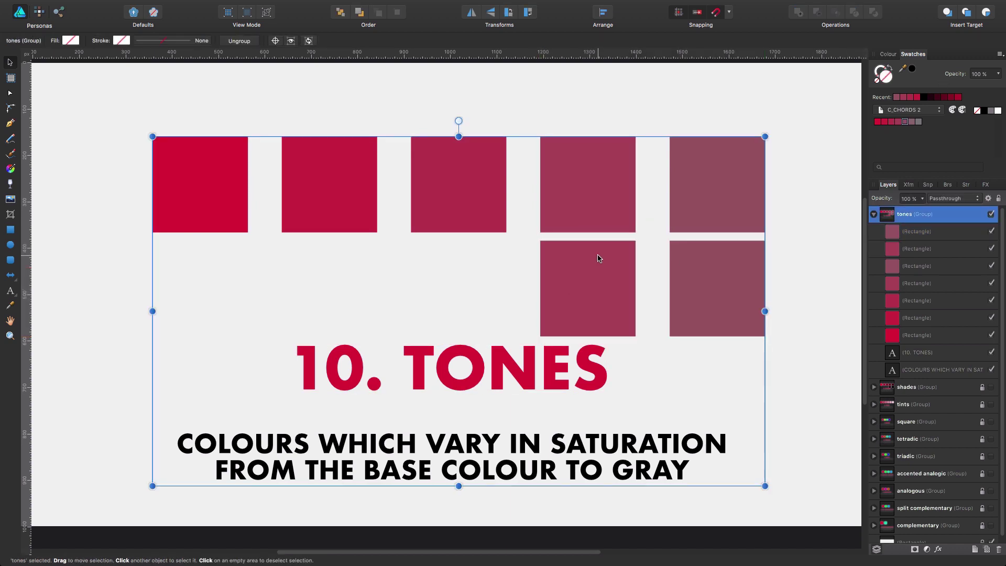
pyautogui.click(599, 258)
pyautogui.click(918, 124)
pyautogui.click(676, 287)
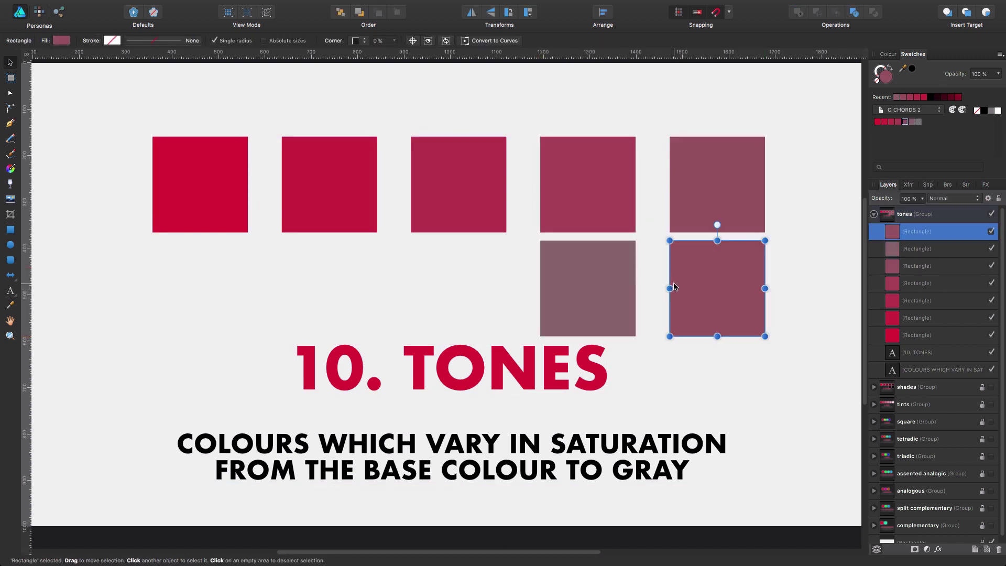
pyautogui.click(918, 121)
pyautogui.click(806, 277)
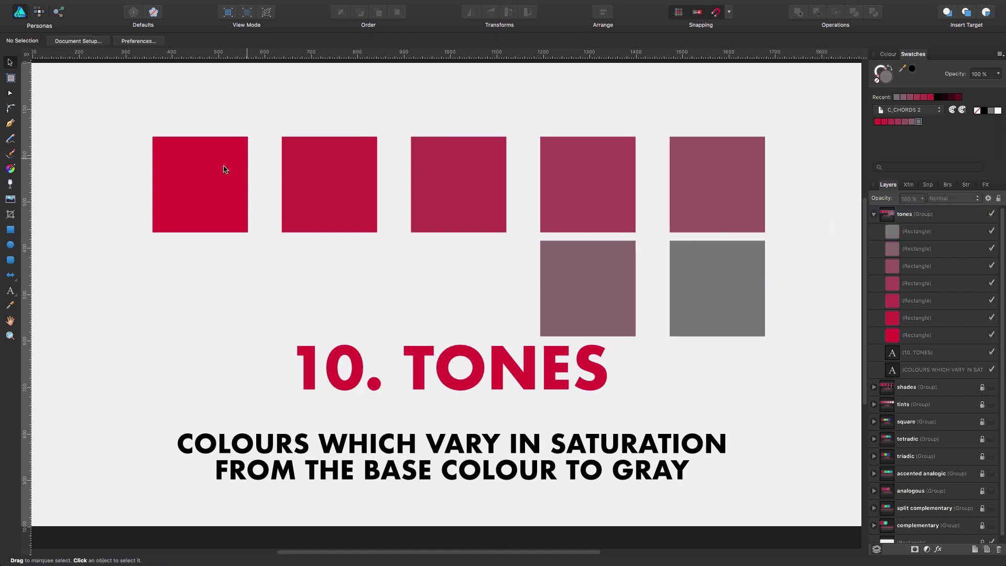